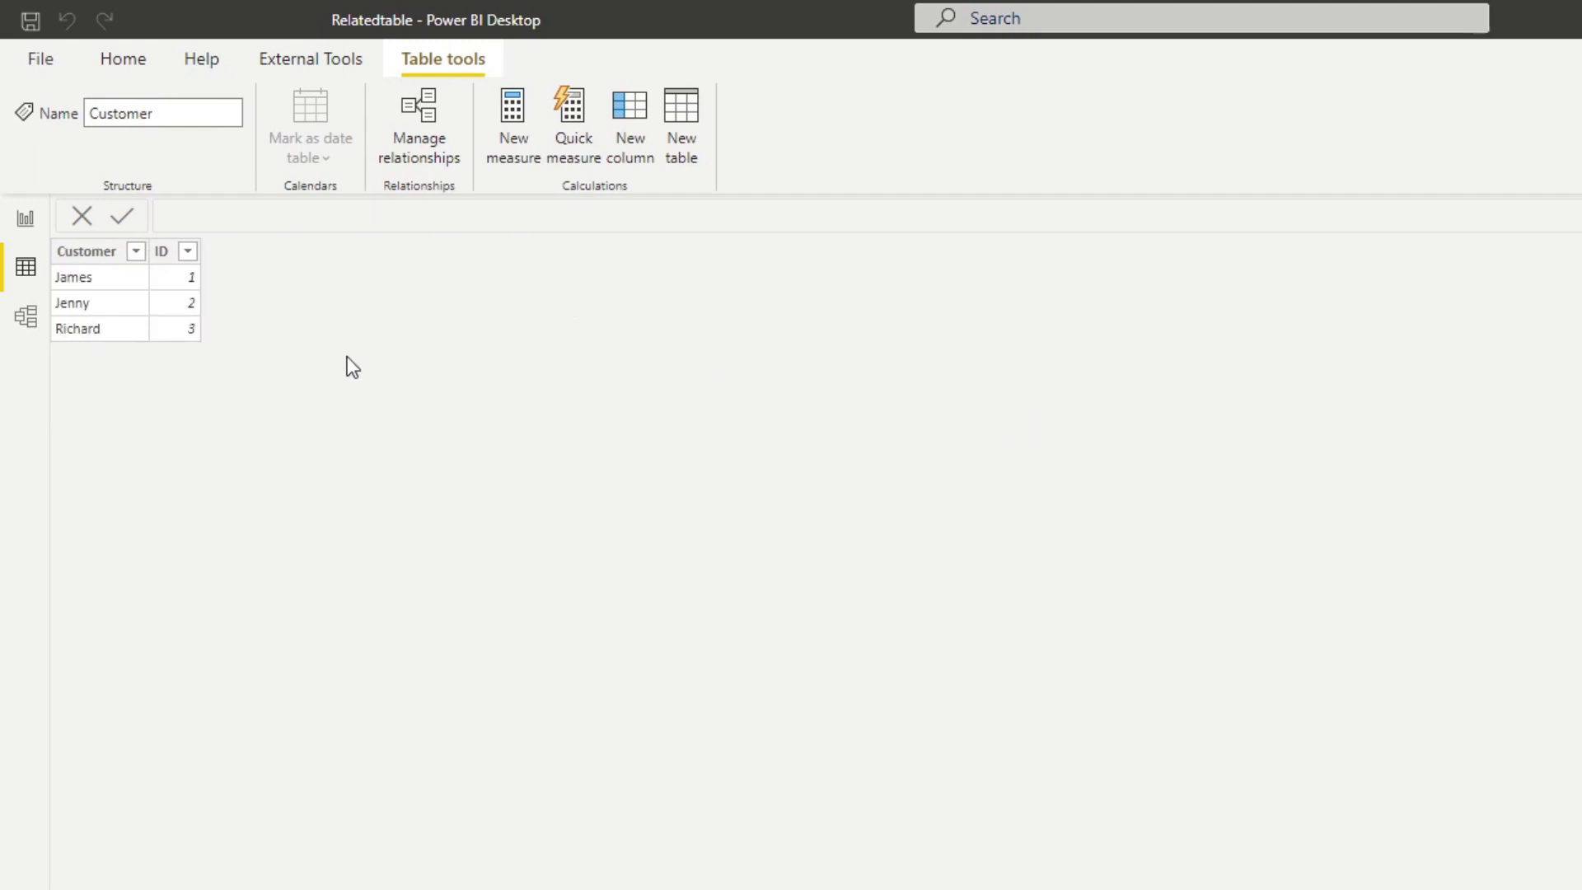
click(176, 283)
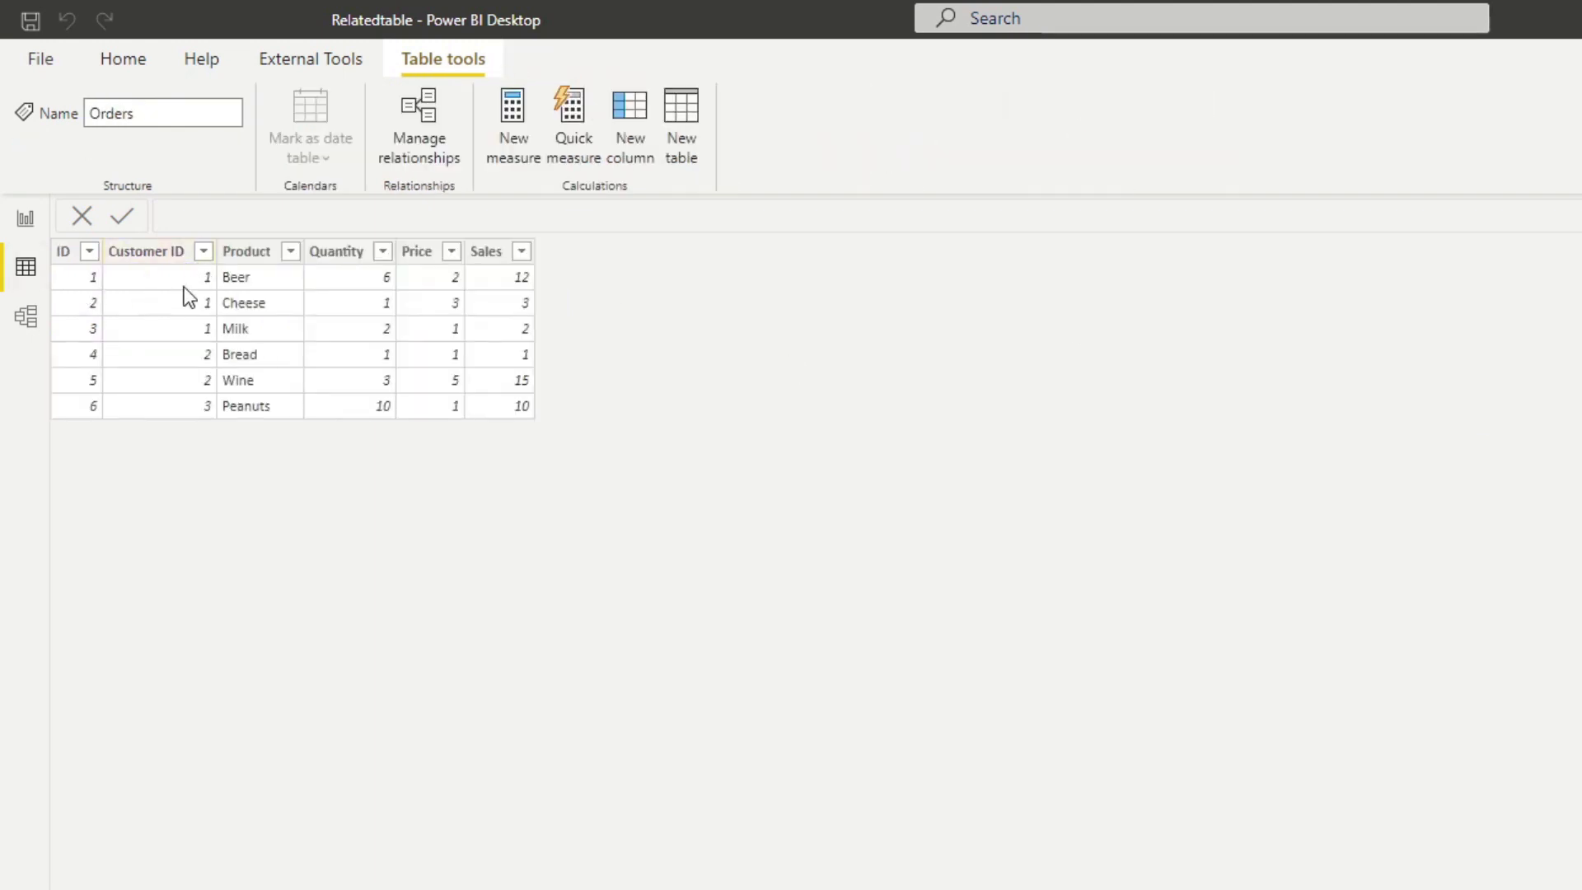
click(186, 301)
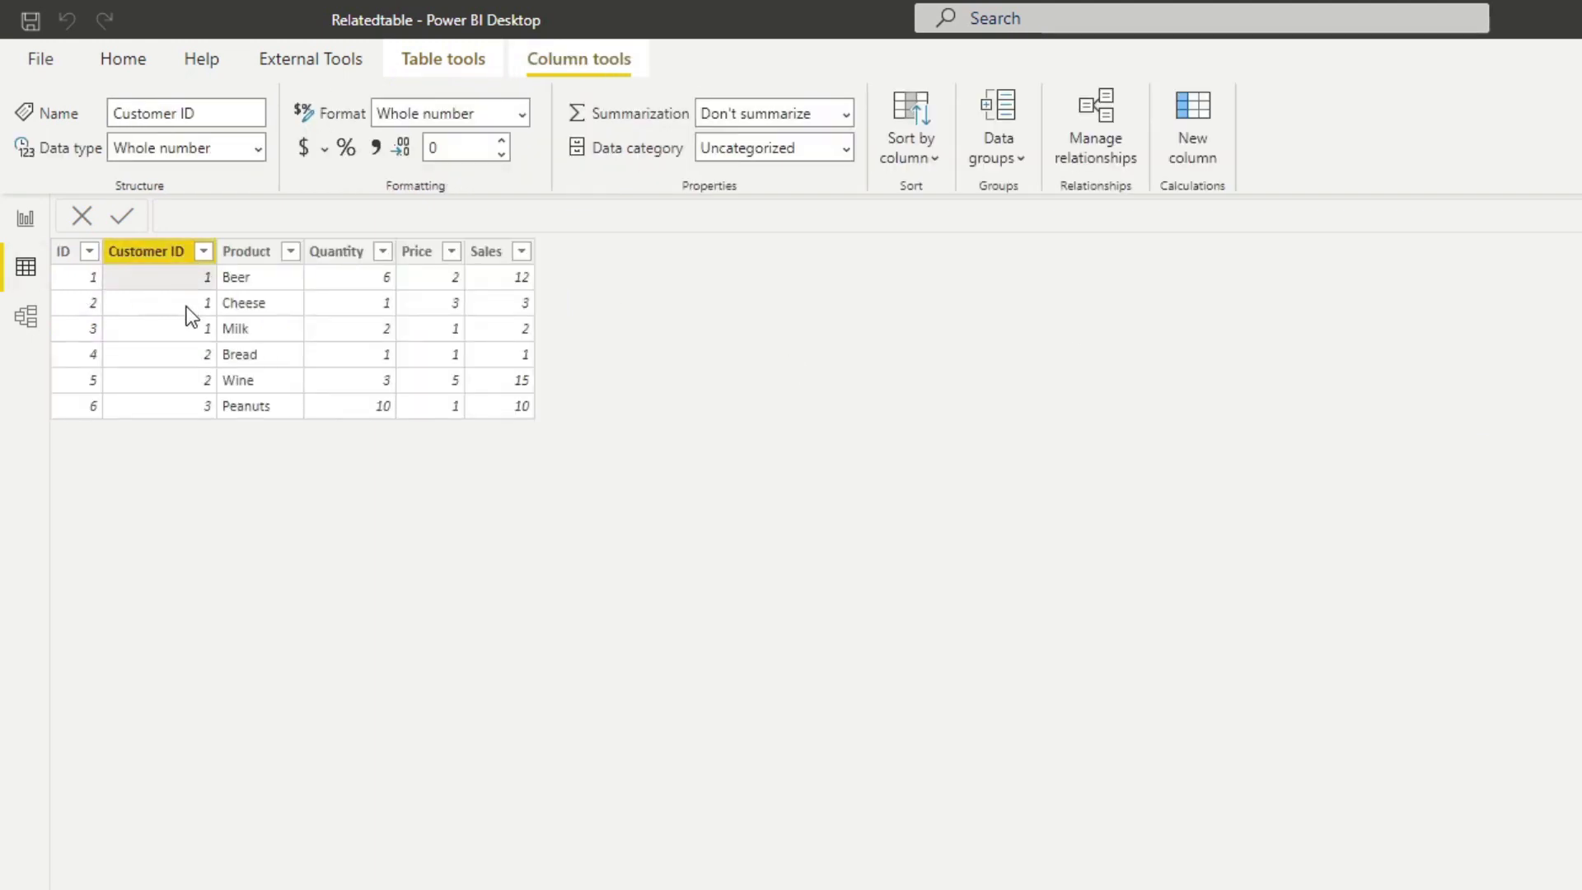
click(187, 328)
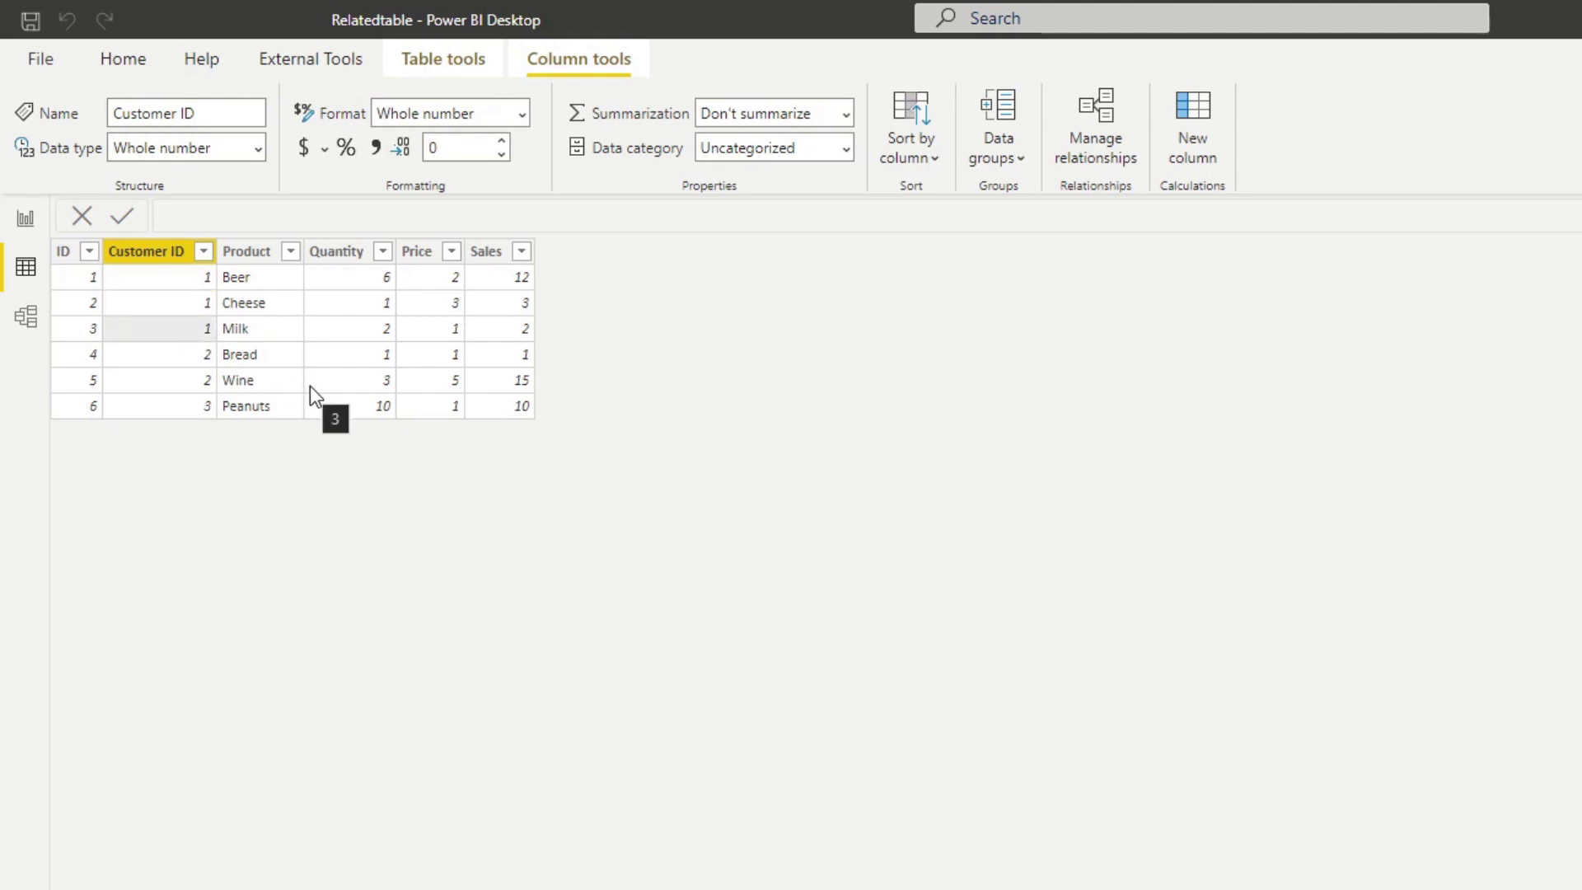
Switch to Model view to see the one-to-many link from Customer ID to Orders' Customer ID
click(25, 319)
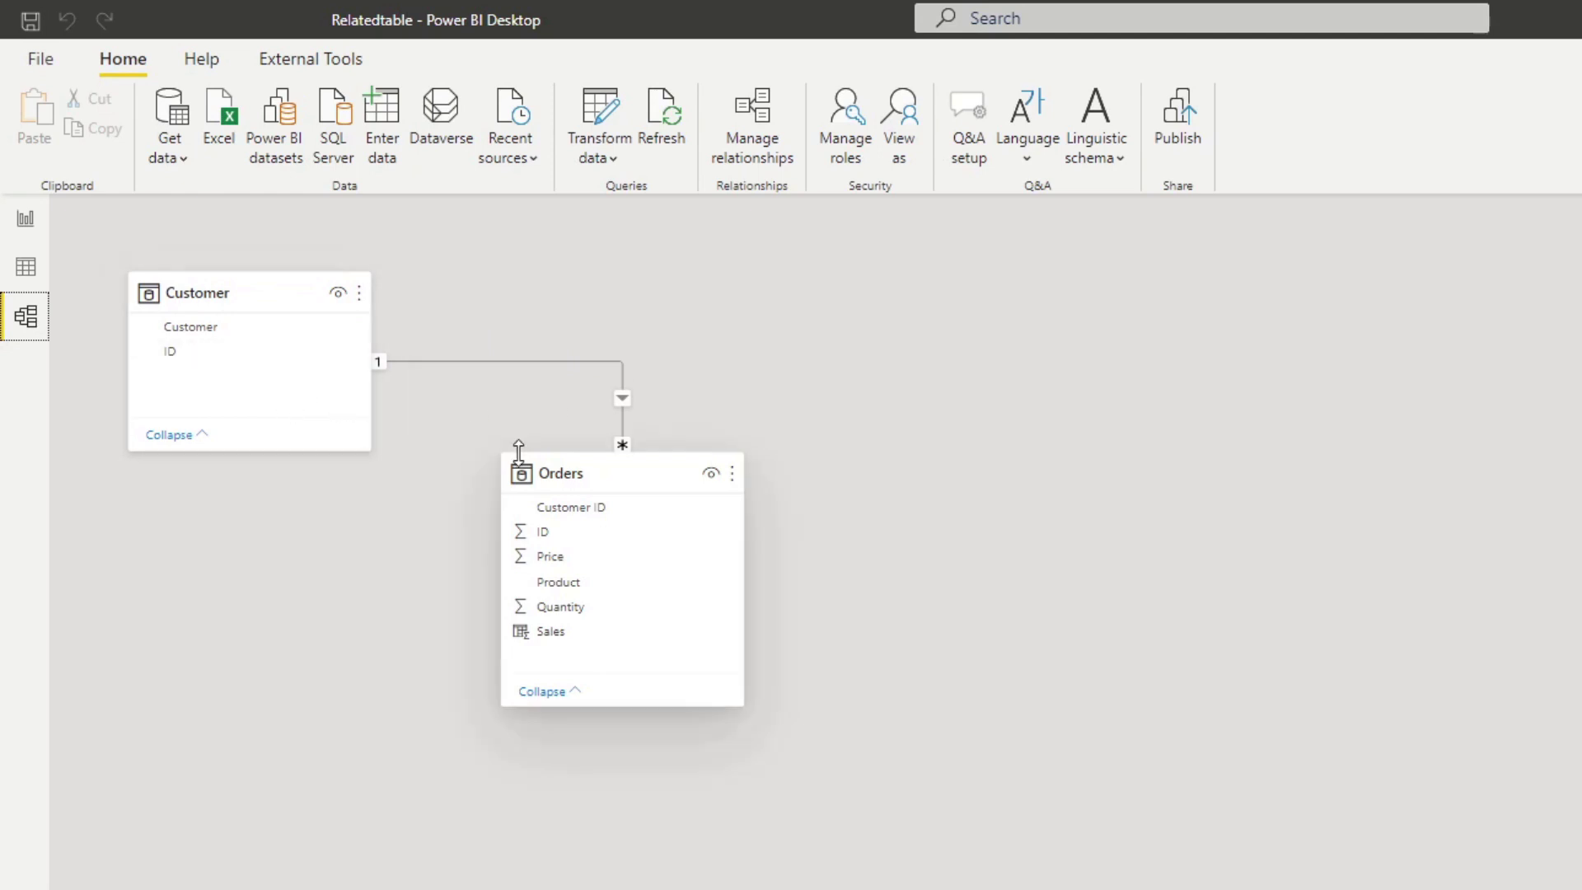
In Data view, add the Orders column Customer Name = RELATED(Customer[Customer])
click(37, 265)
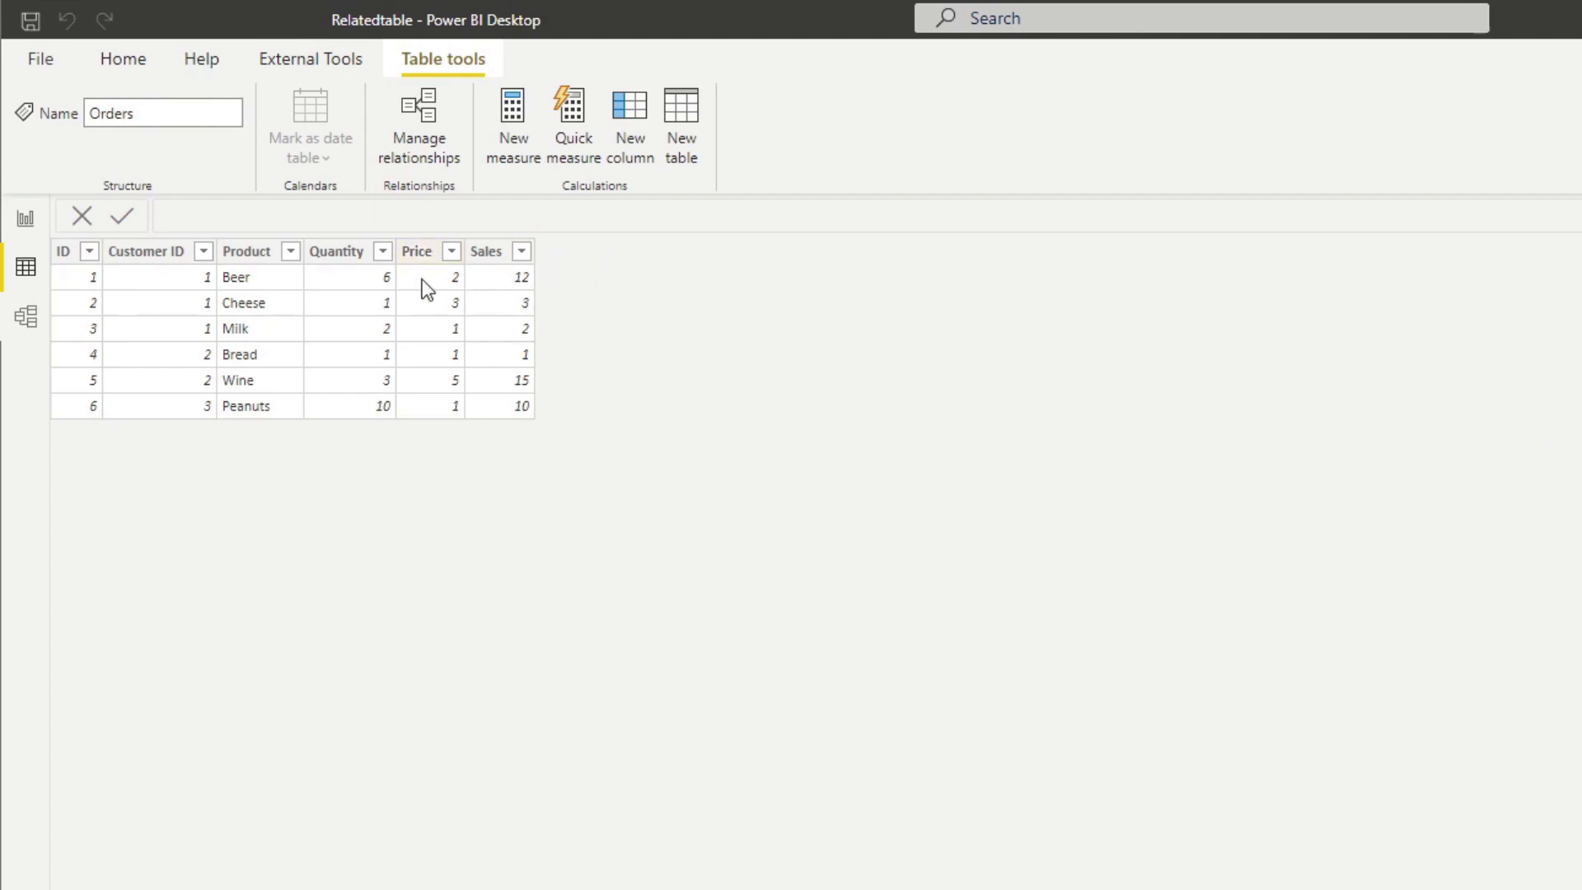
click(651, 165)
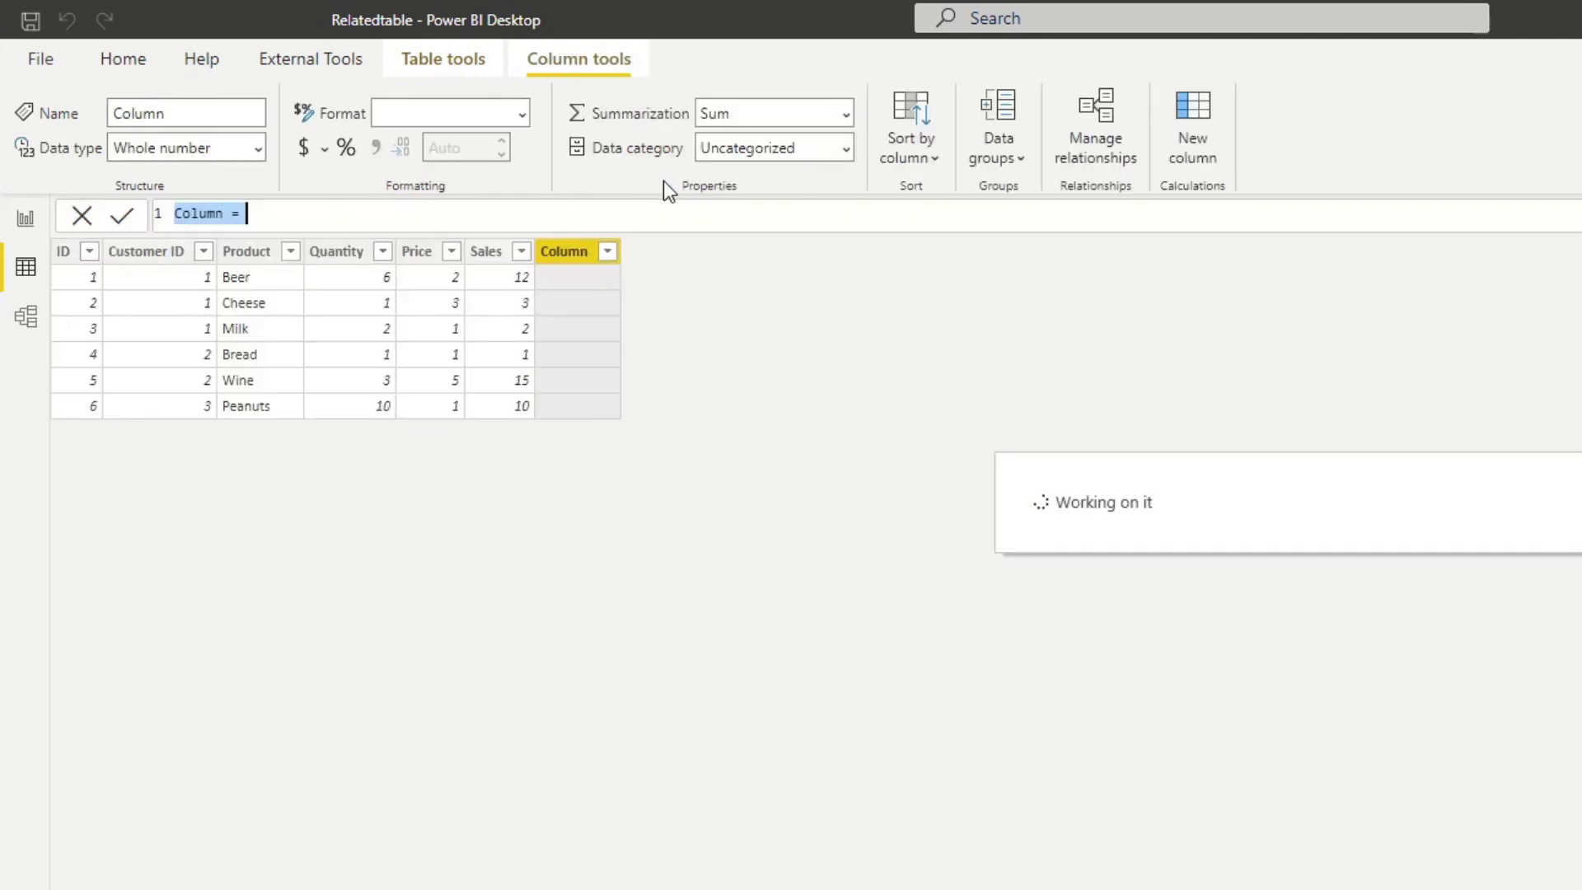
text(Customer Name)
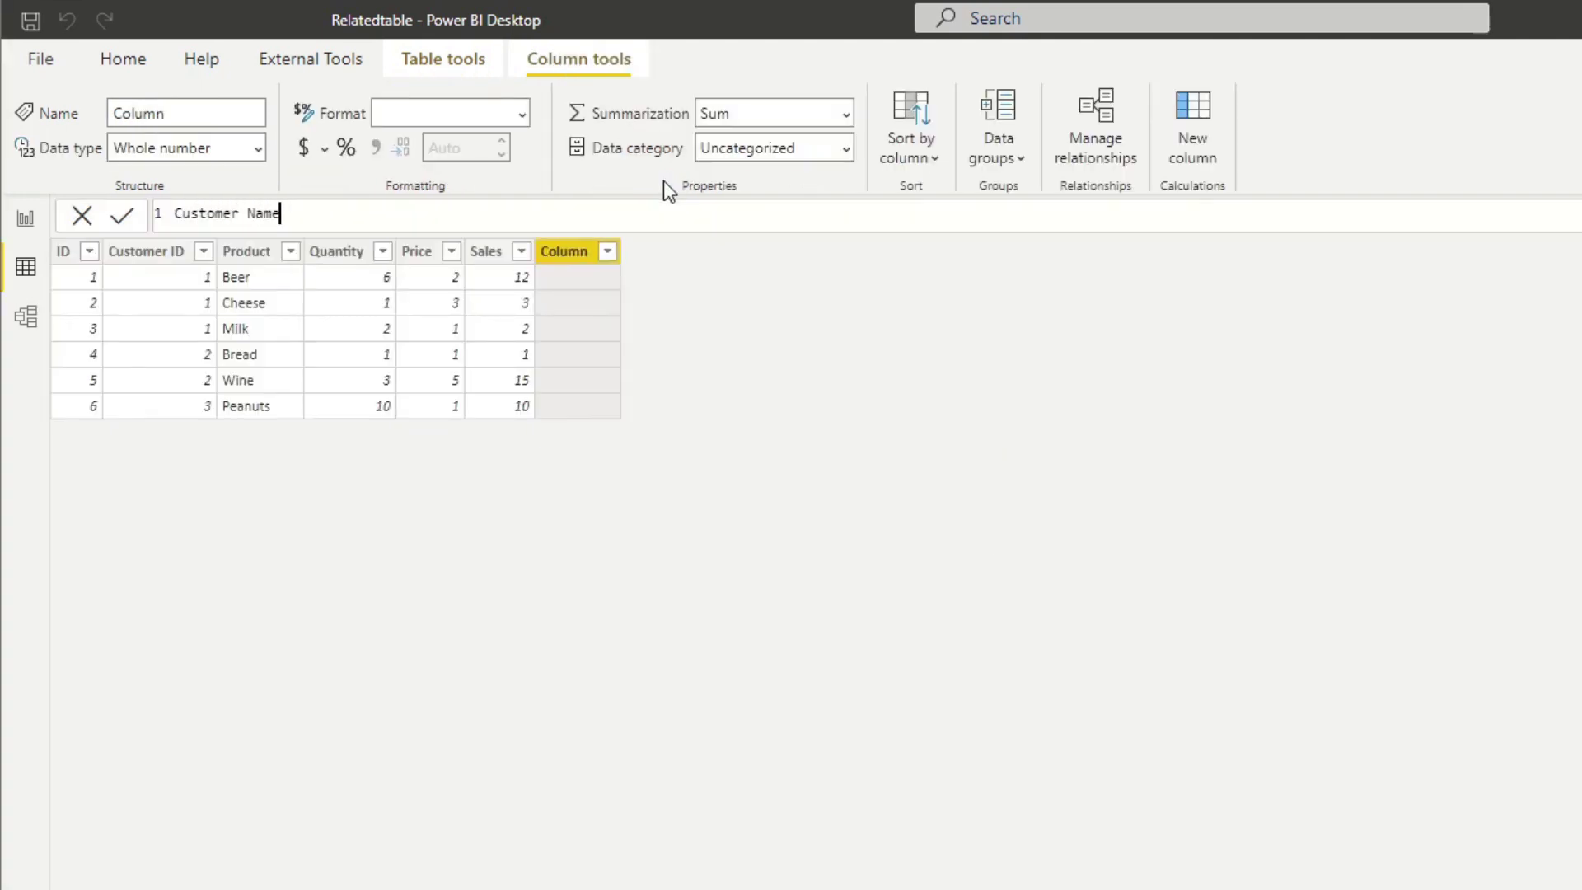
text( = RELAT)
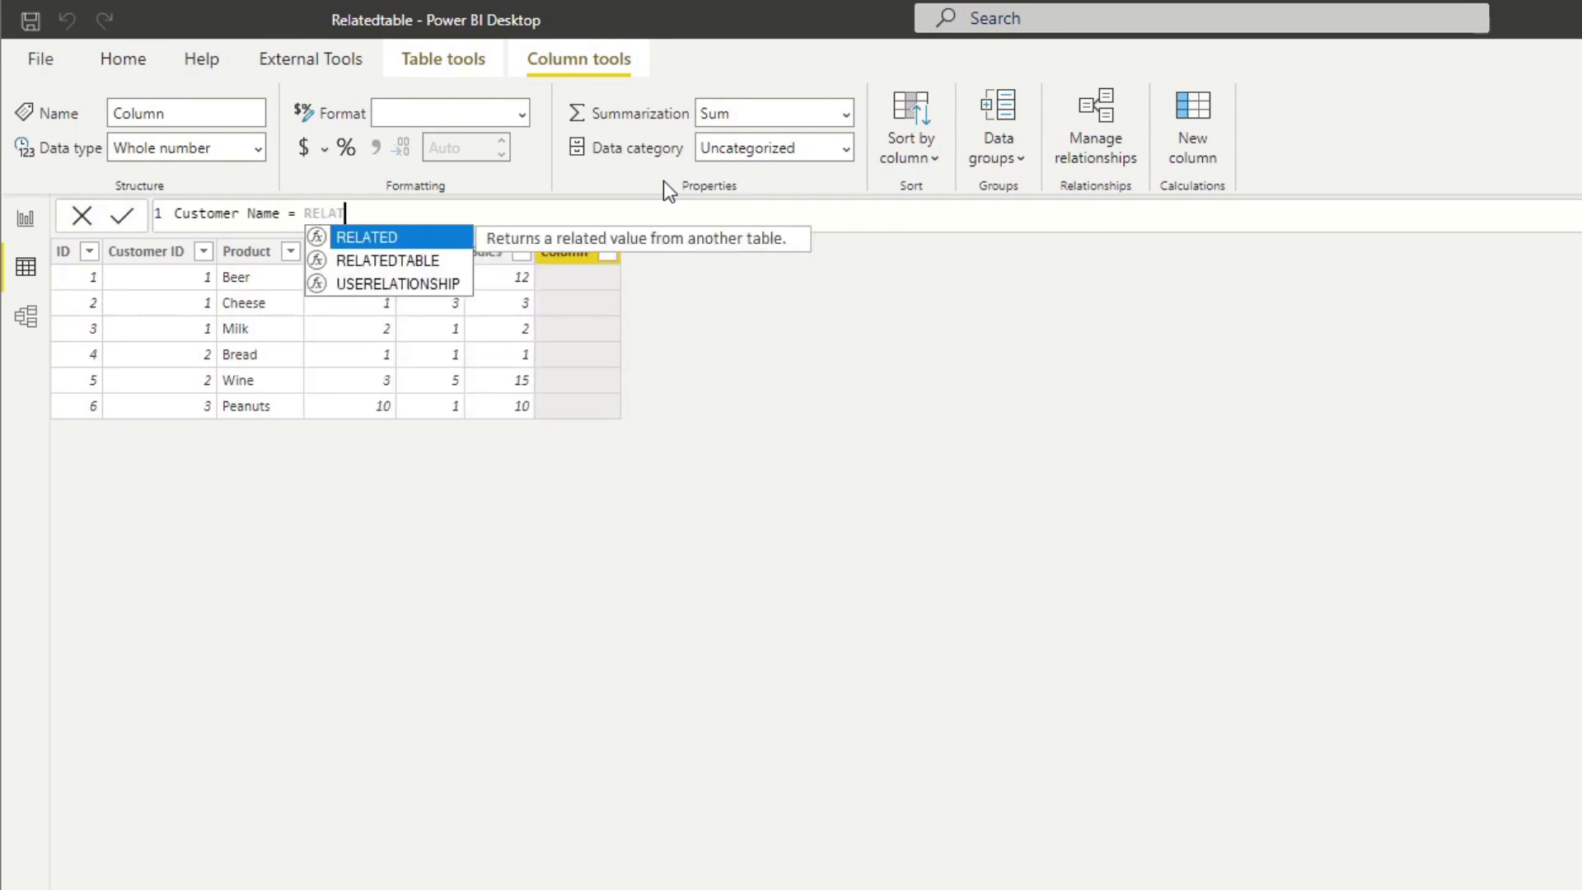
key(Tab)
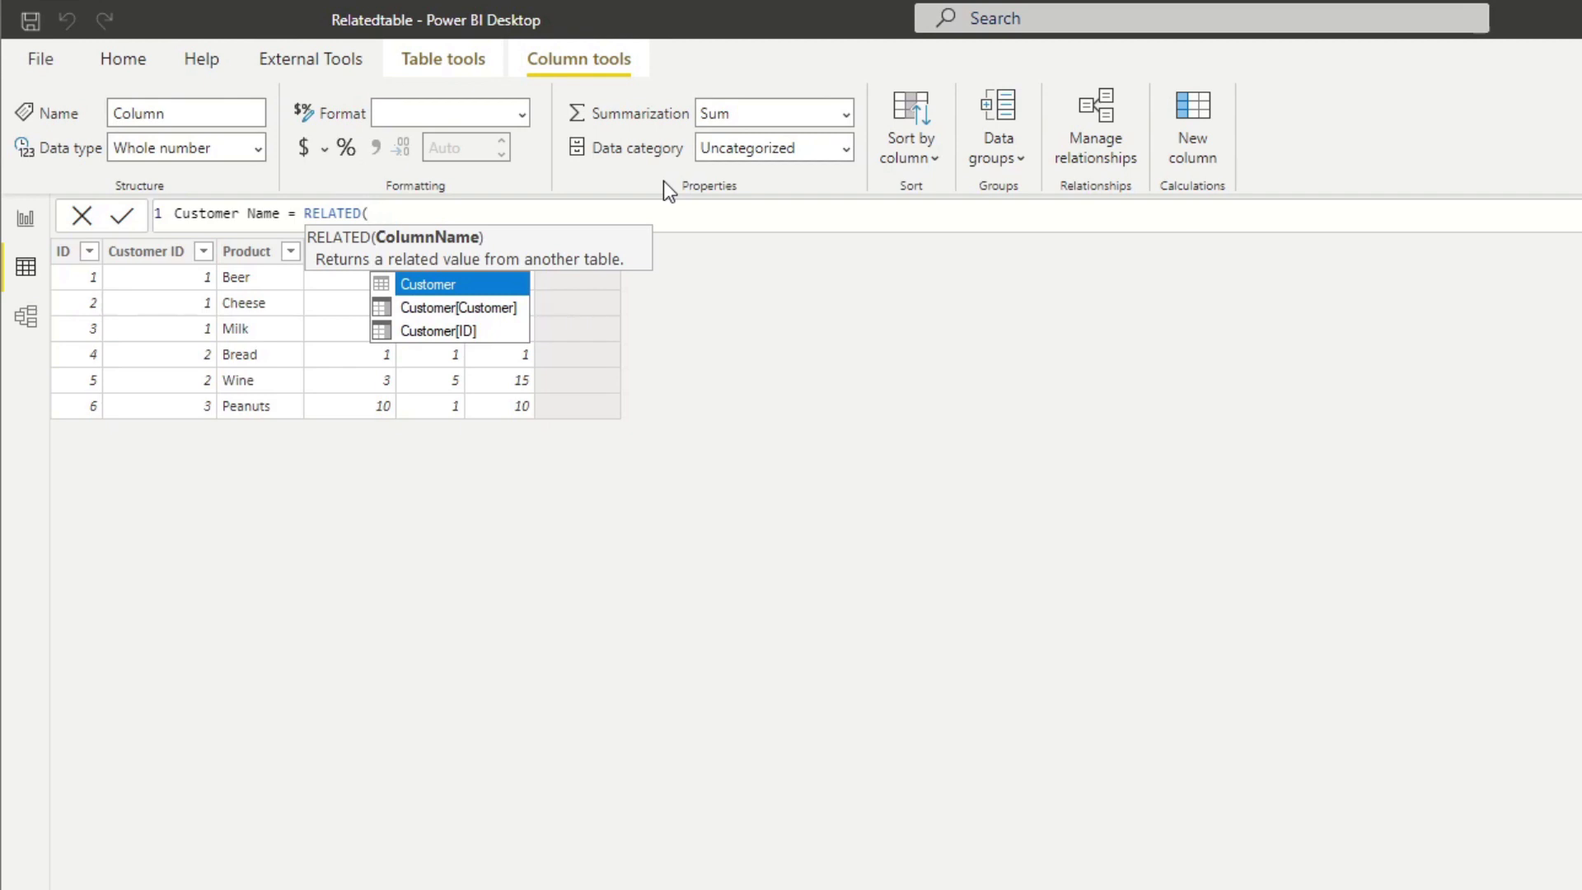
key(Down)
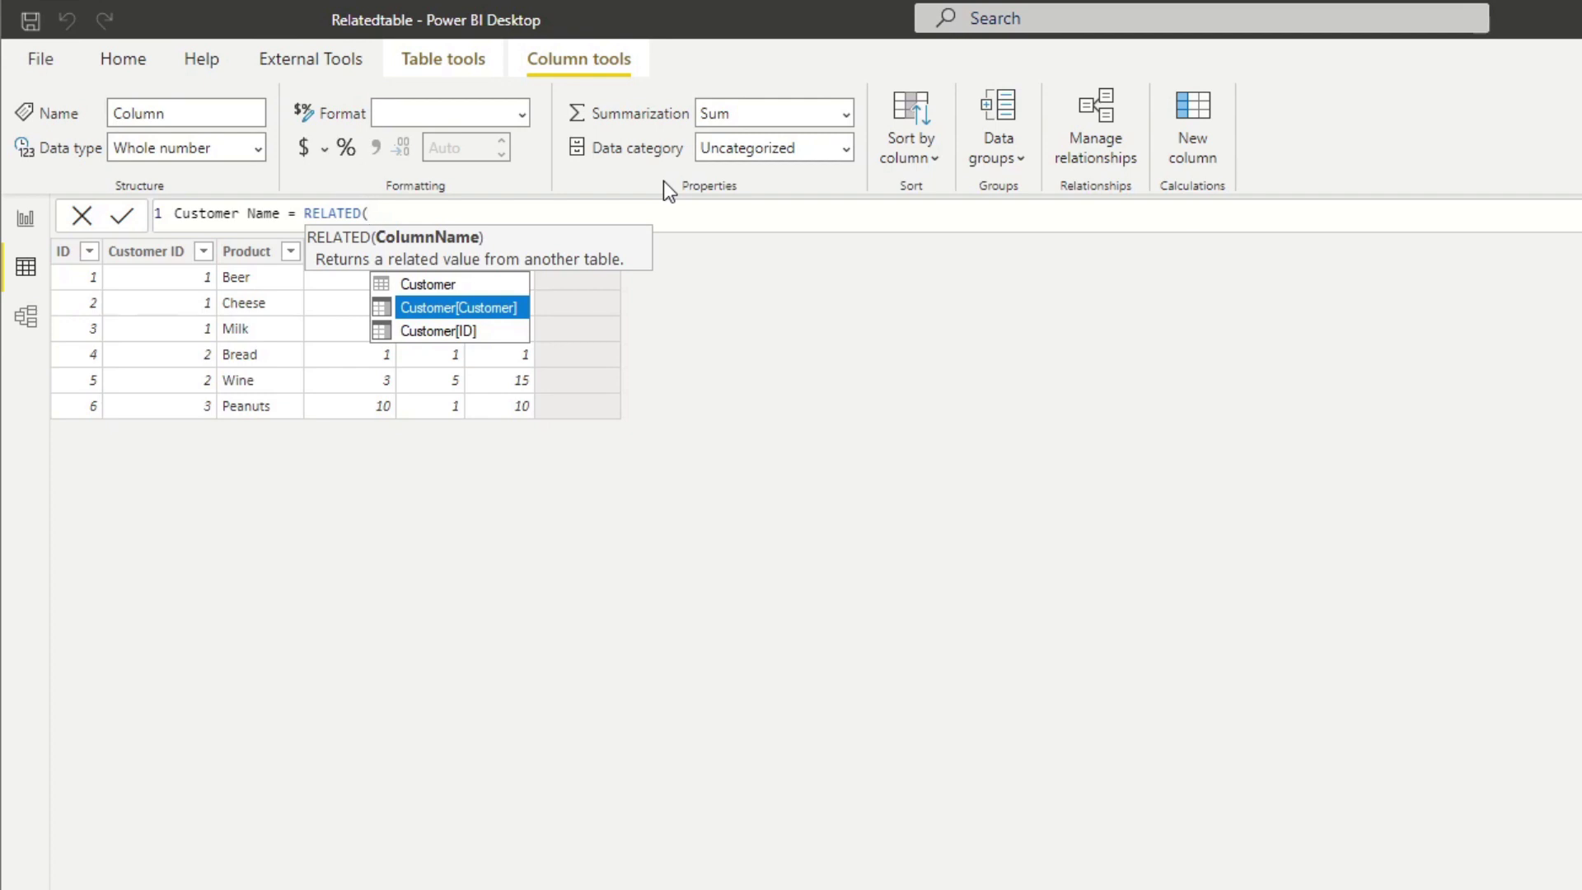
key(Tab)
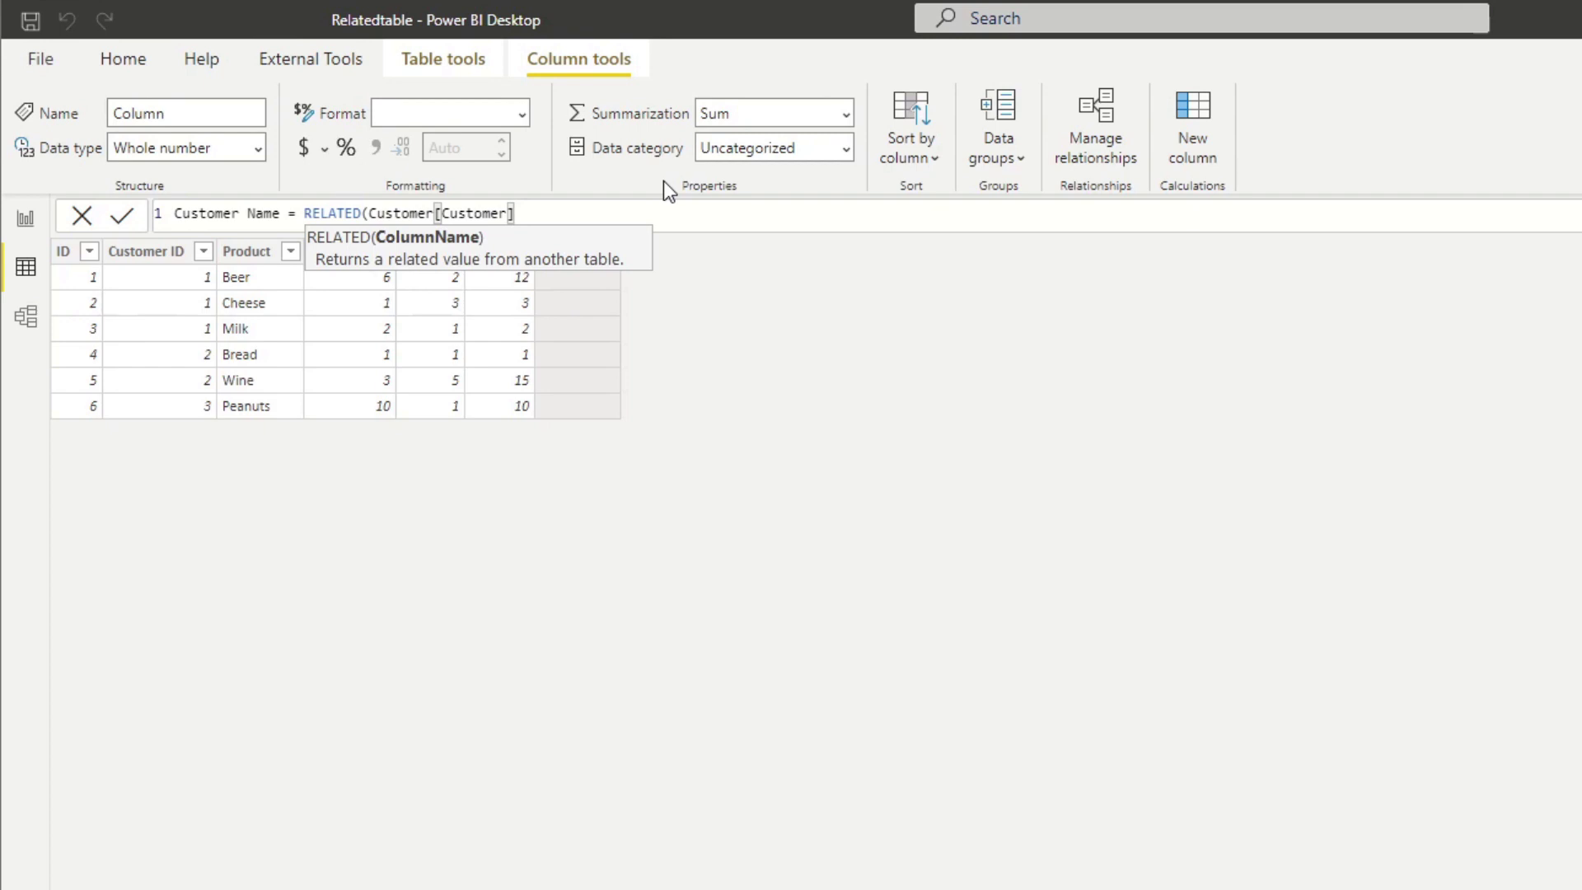
text())
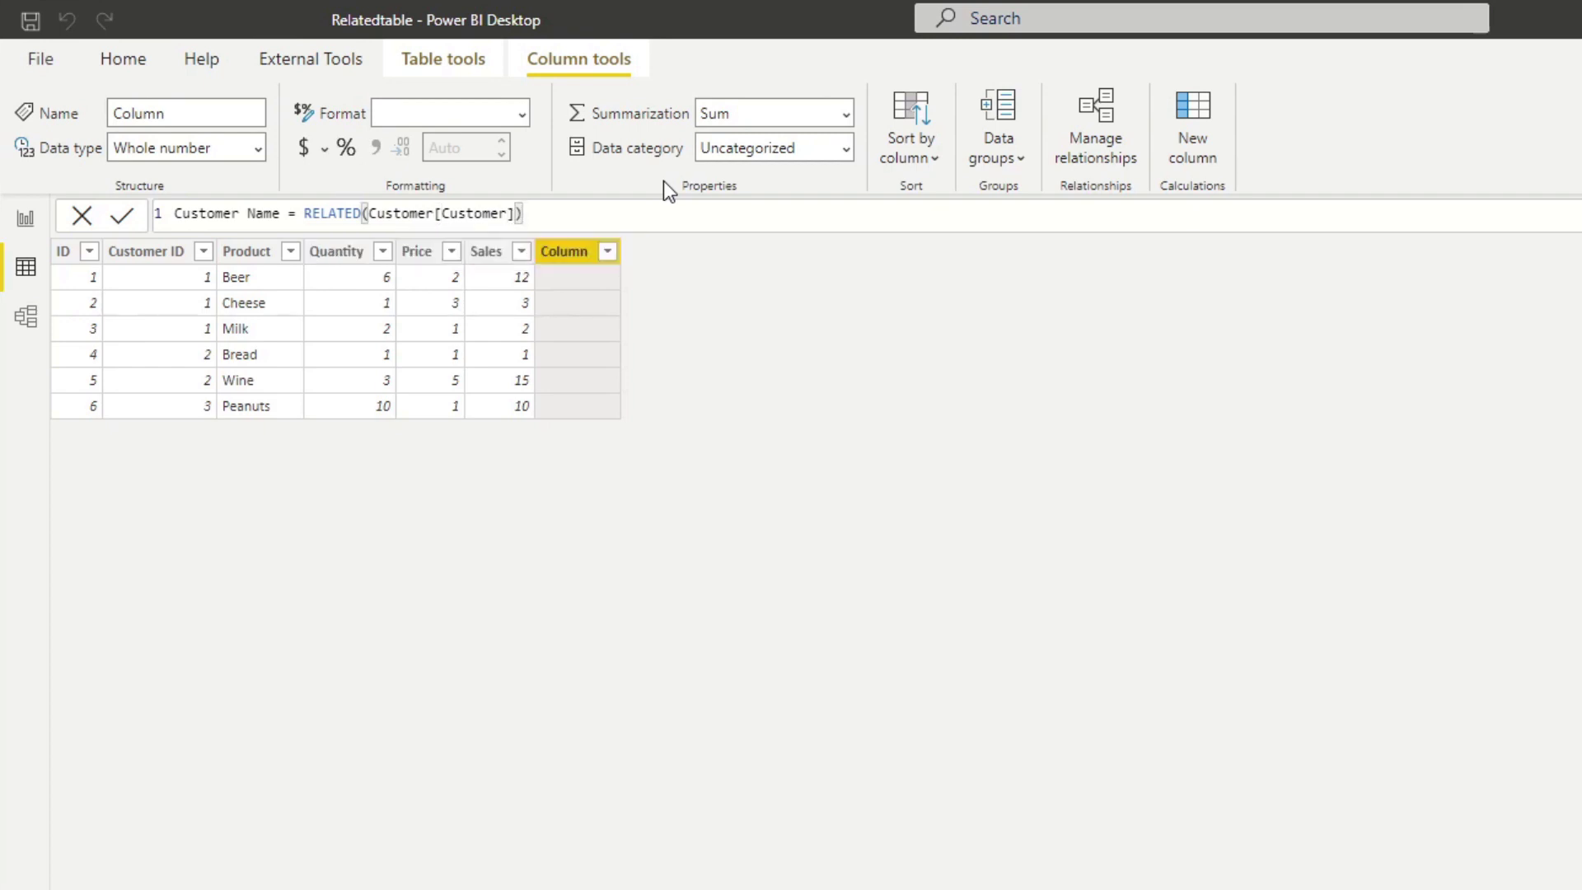
key(Return)
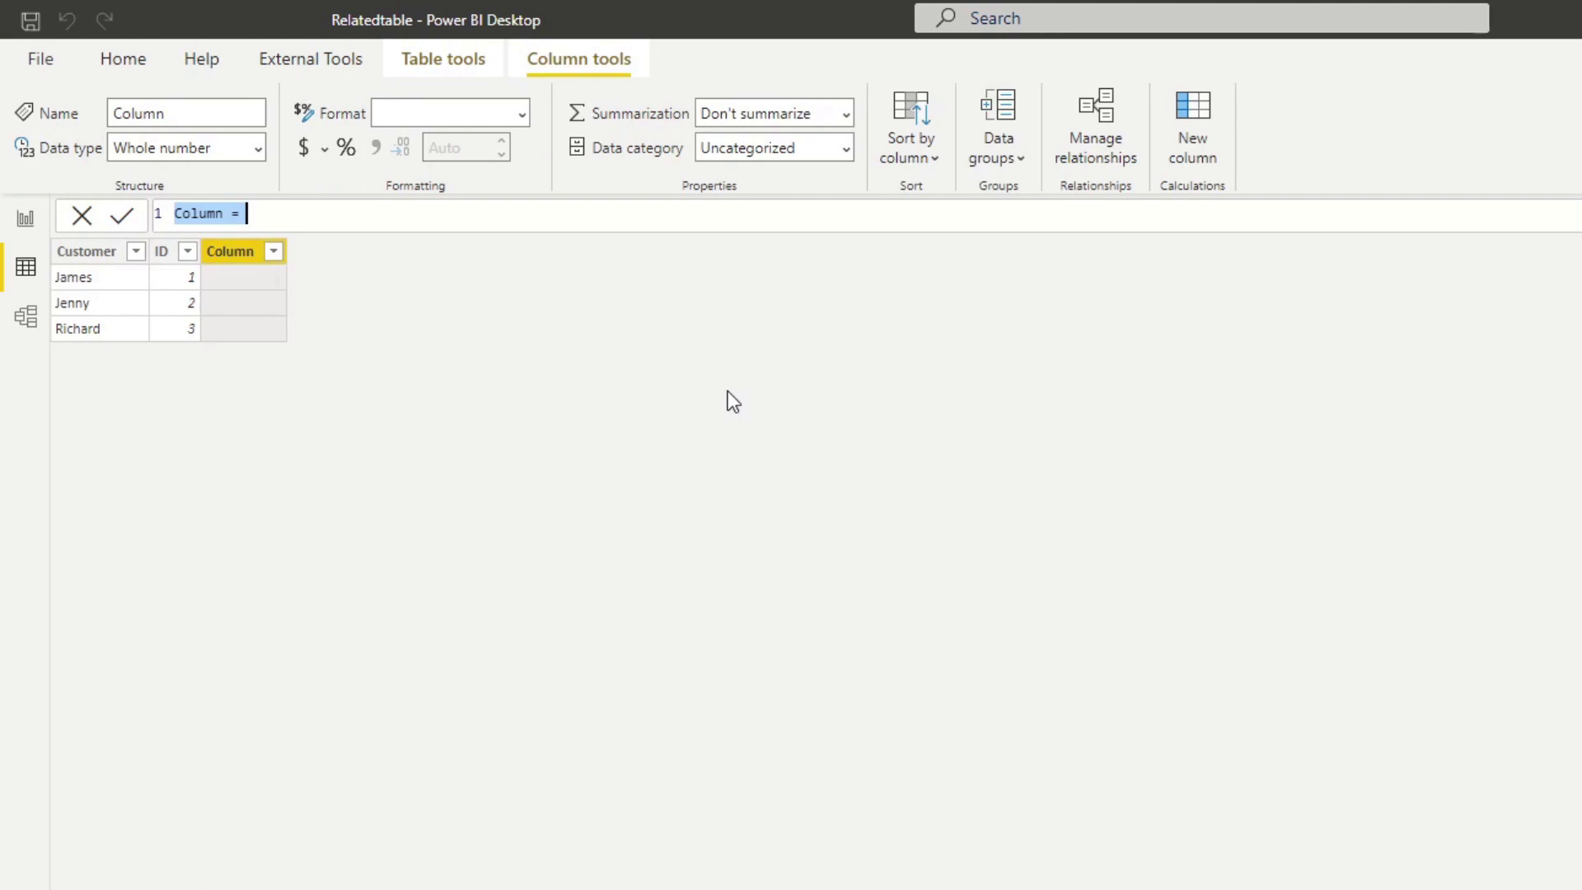
Replace the default formula with 'Total Sales = RELATED(' using autocomplete
key(BackSpace)
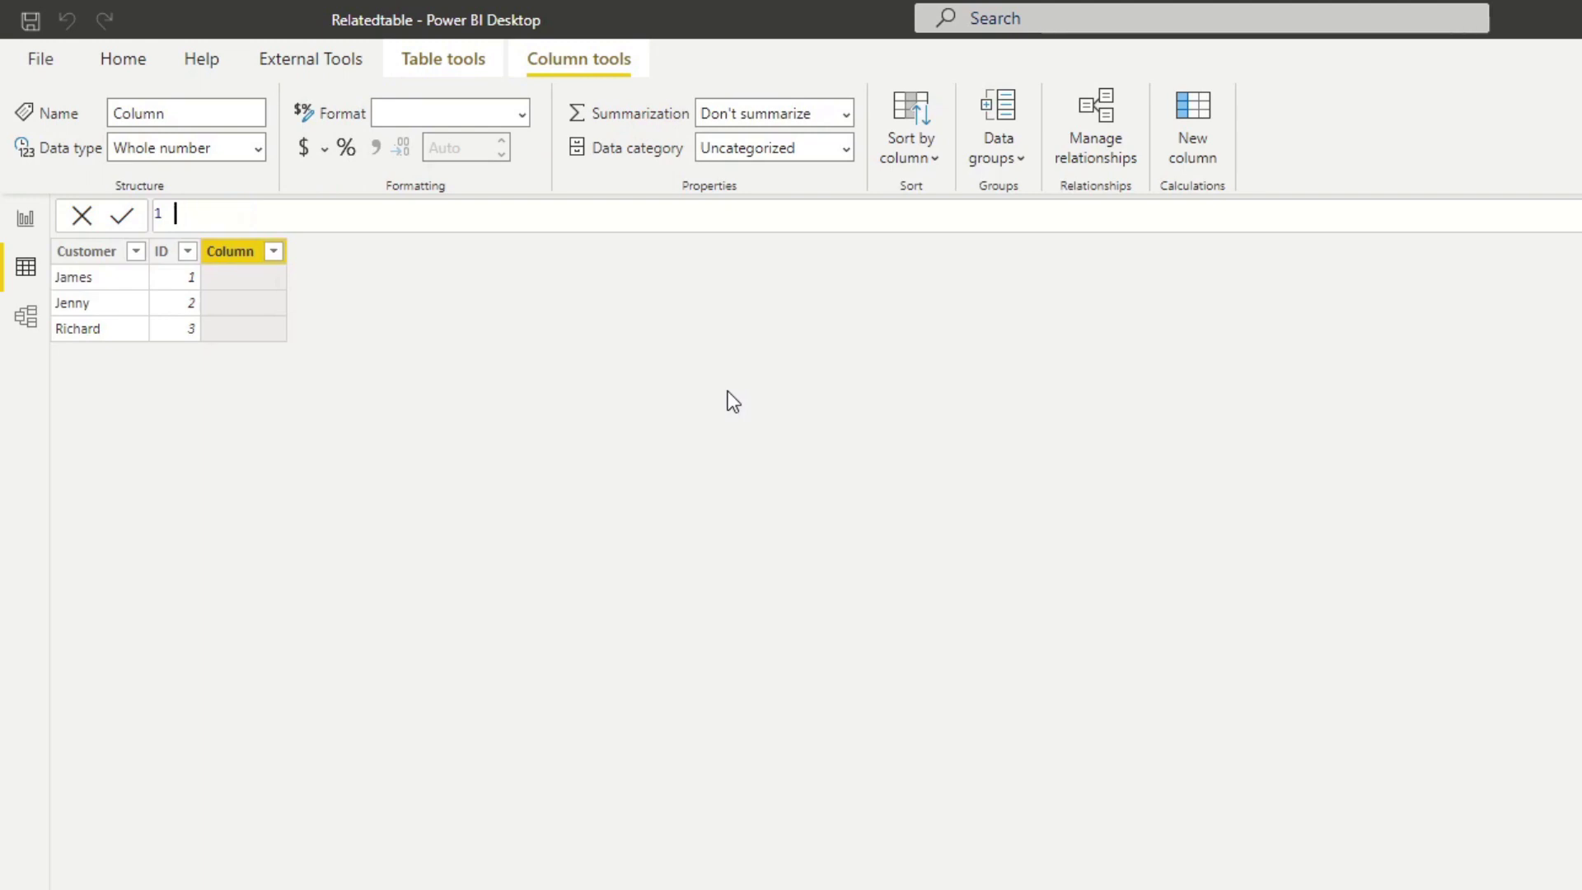
text(Total Sales = RELATE)
key(Tab)
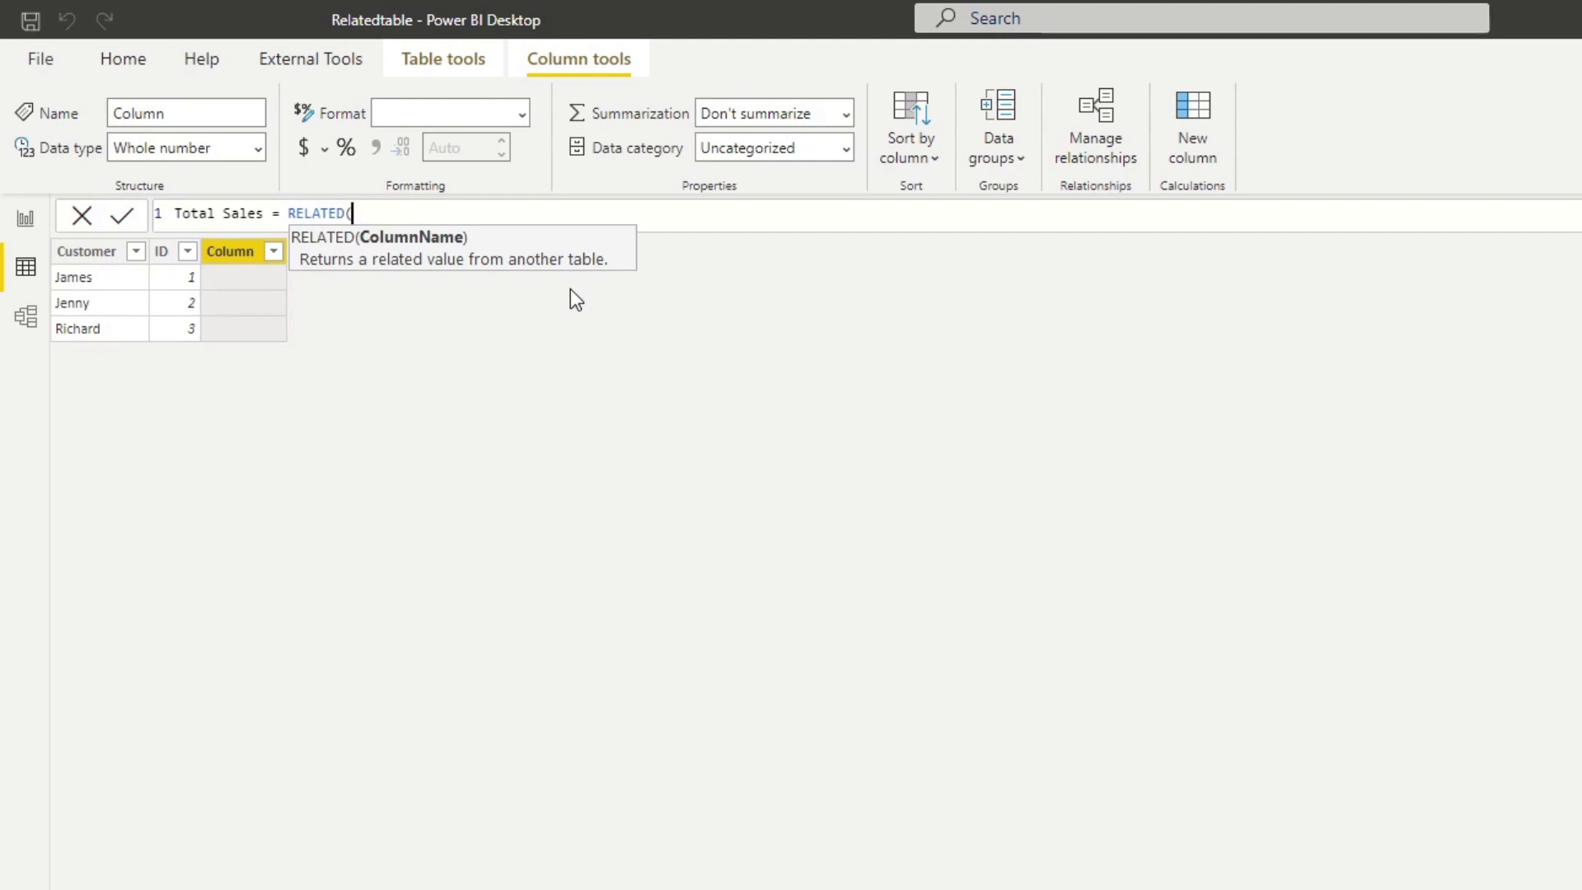
Commit Total Sales = RELATEDTABLE(Orders), which errors, then select the RELATEDTABLE(Orders) text
key(BackSpace)
text(T)
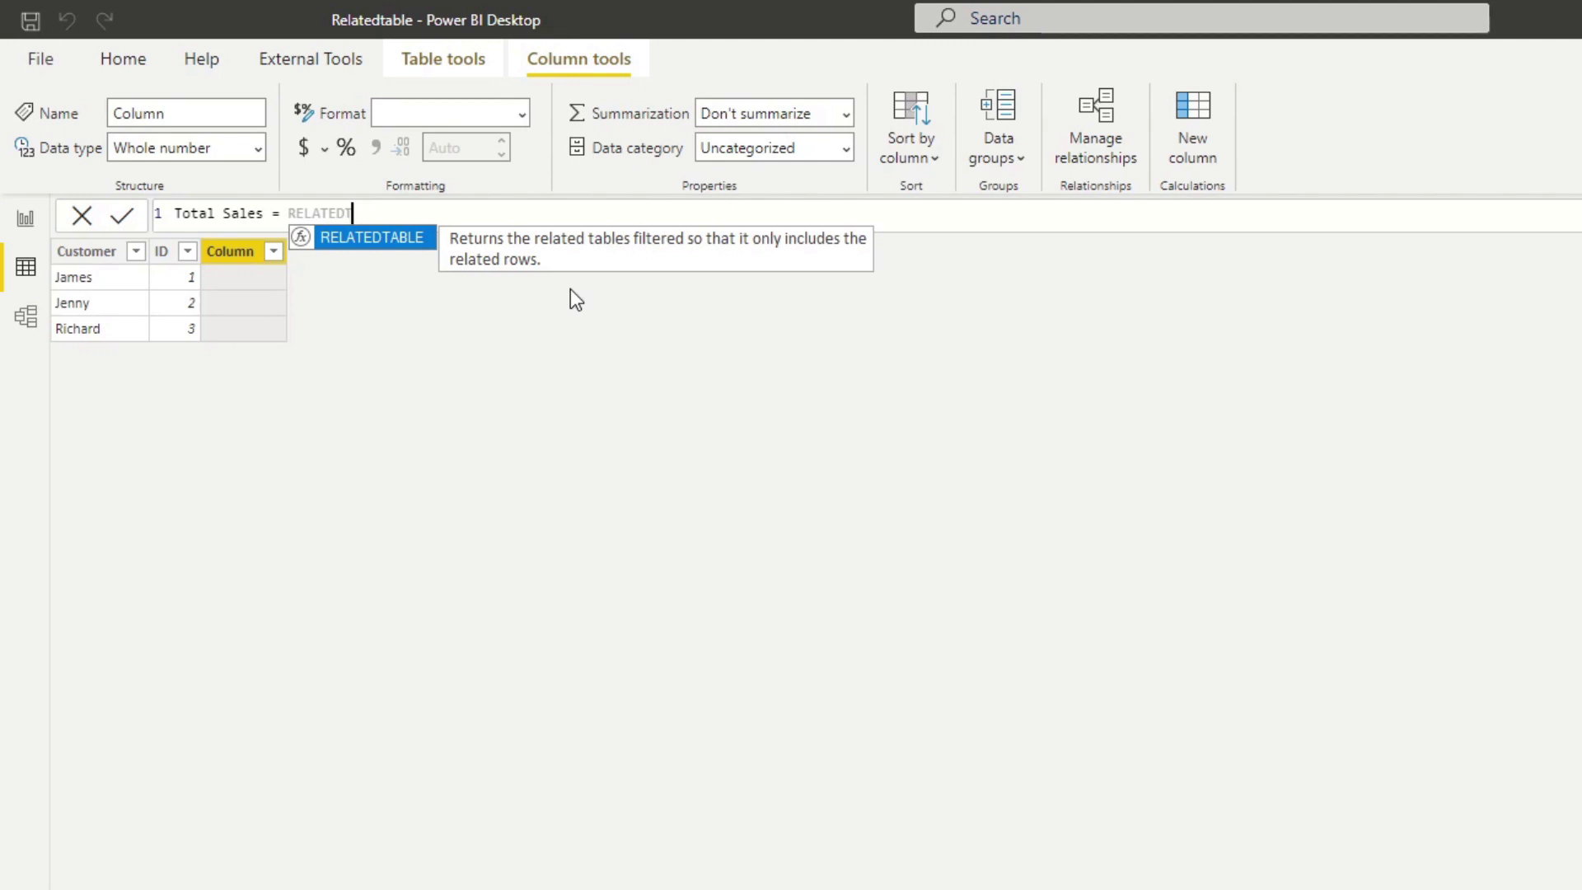
key(Tab)
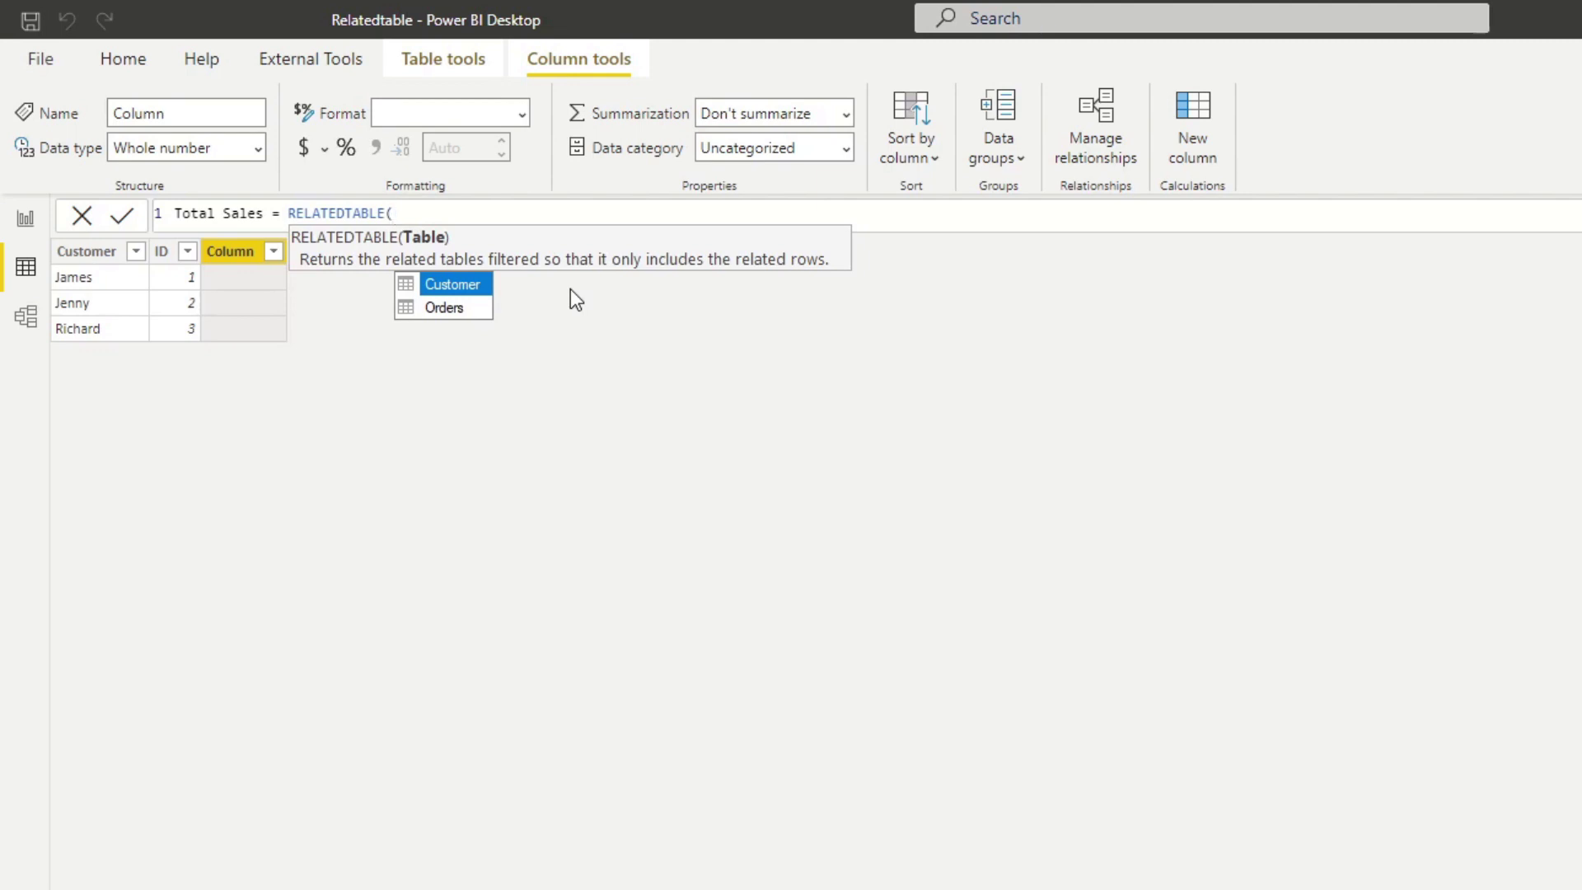
key(Down)
key(Tab)
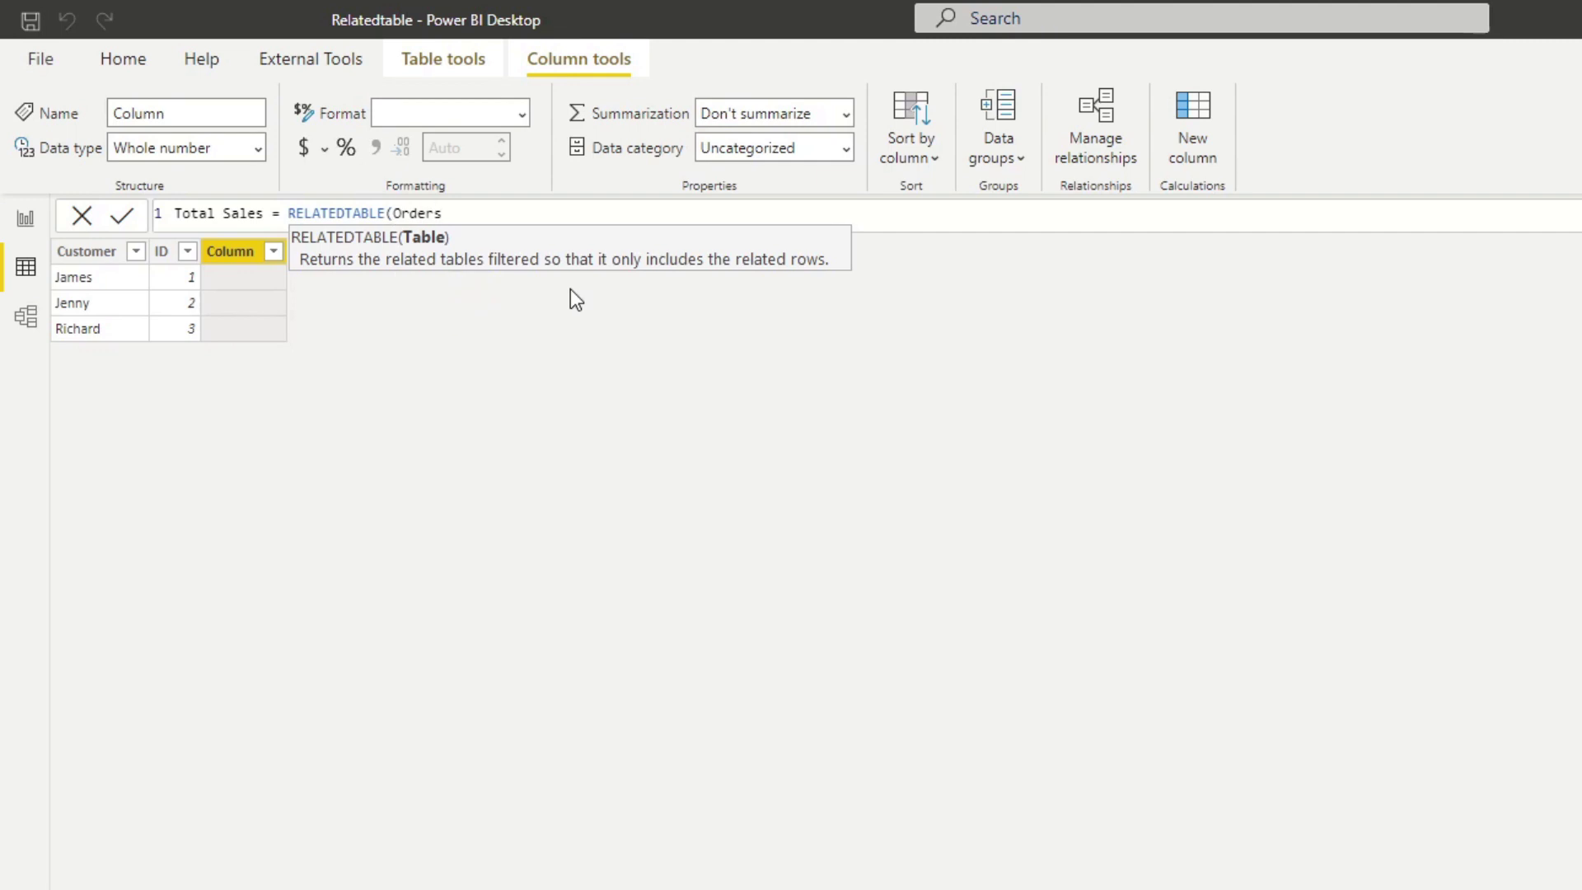
text())
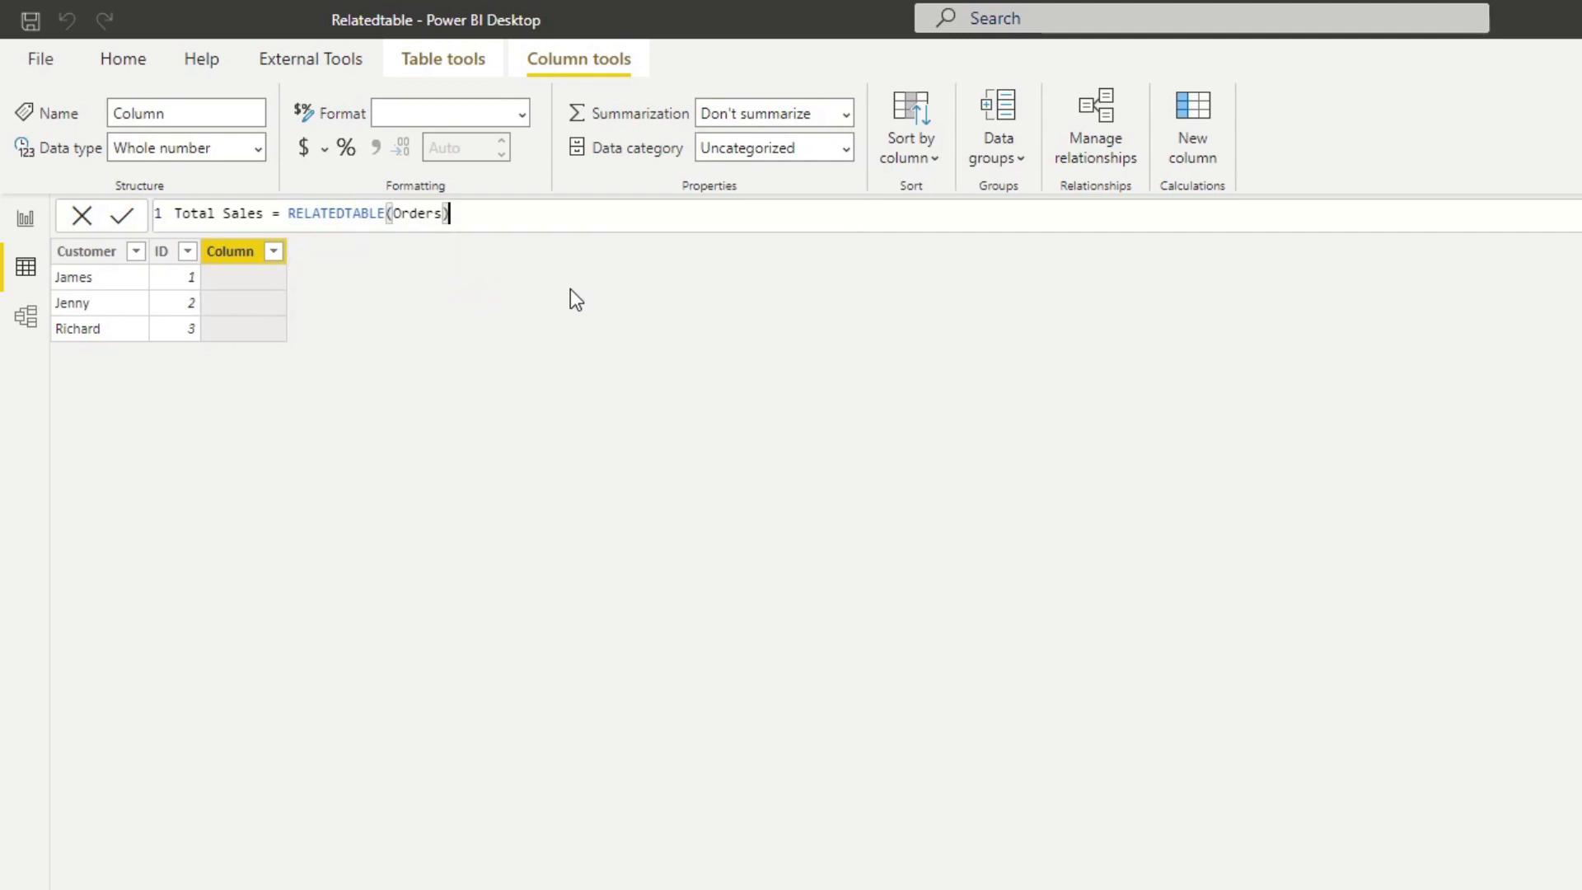
key(Return)
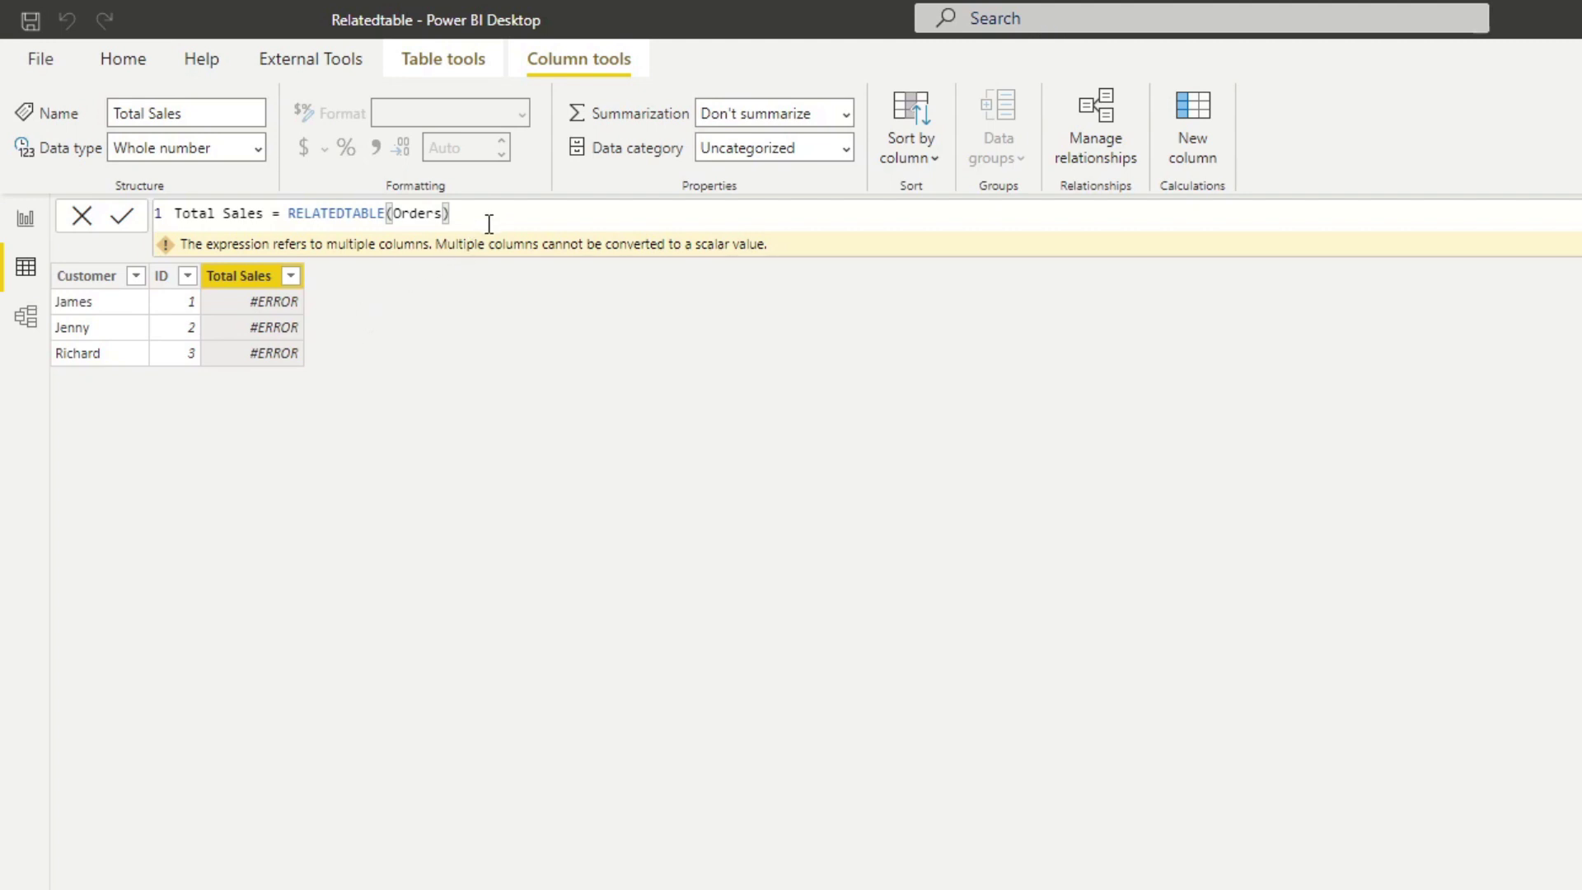
drag(491, 218, 287, 214)
key(ctrl+c)
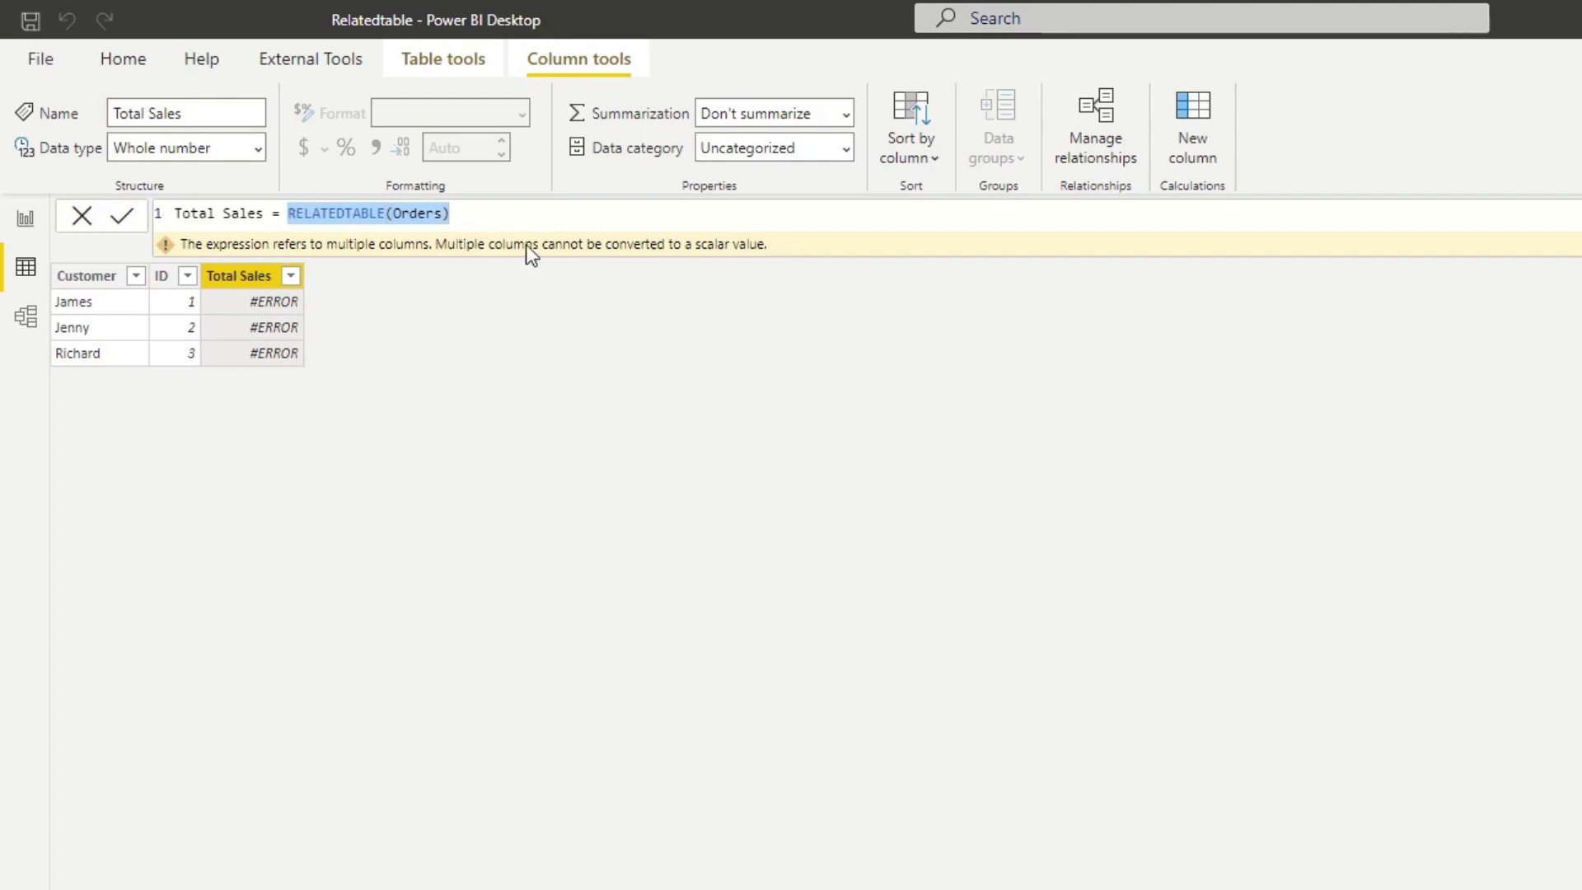
Rewrite Total Sales as SUMX(RELATEDTABLE(Orders), Orders[Sales]), giving 17, 16 and 10
key(BackSpace)
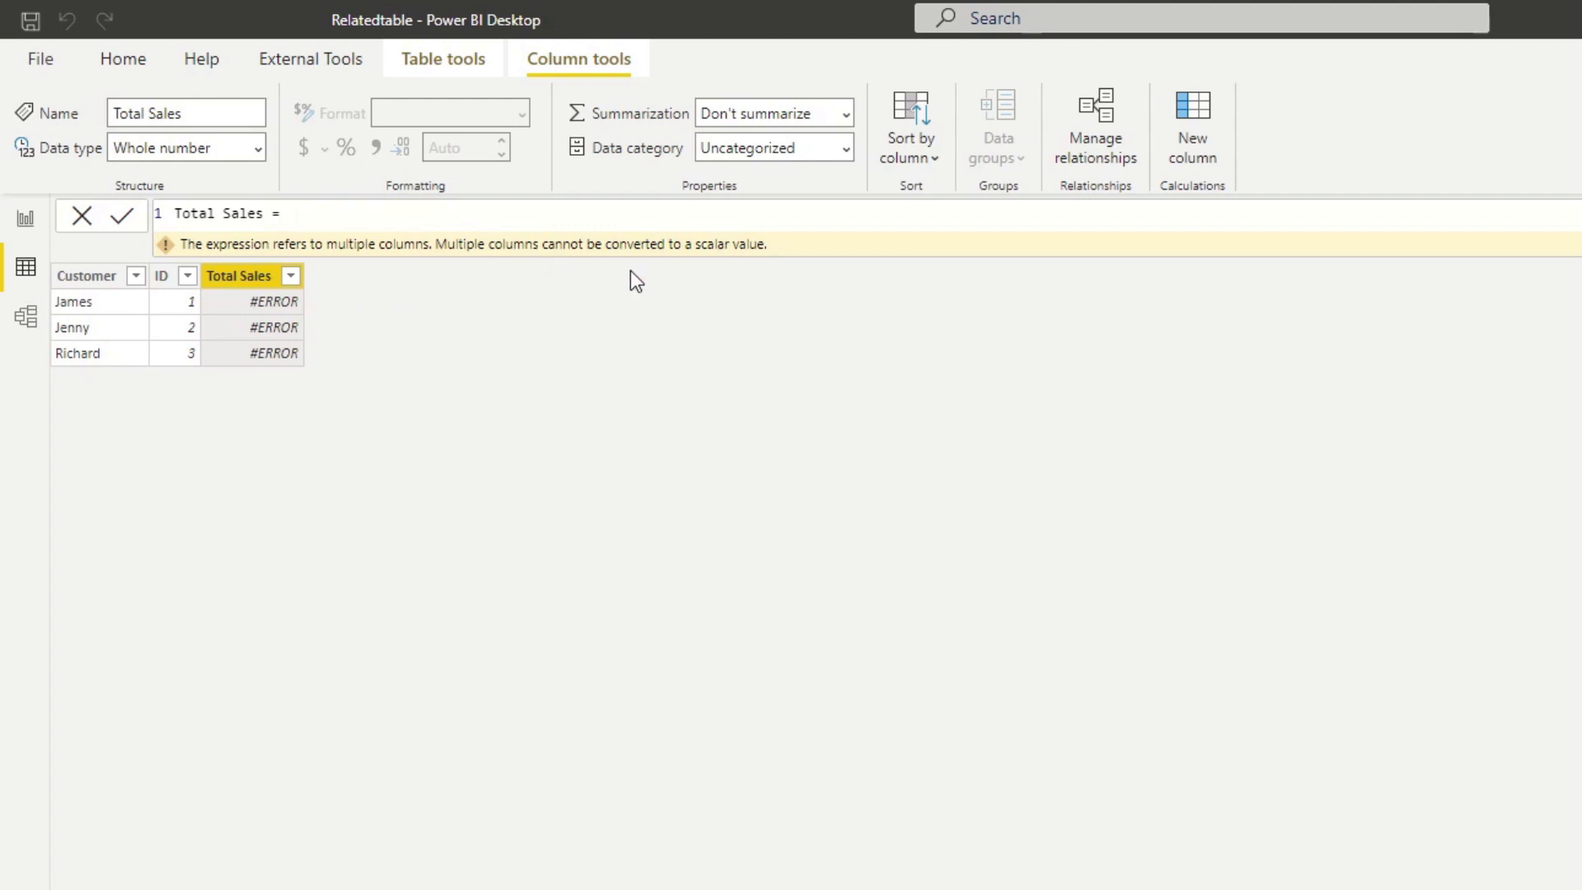
text(SU)
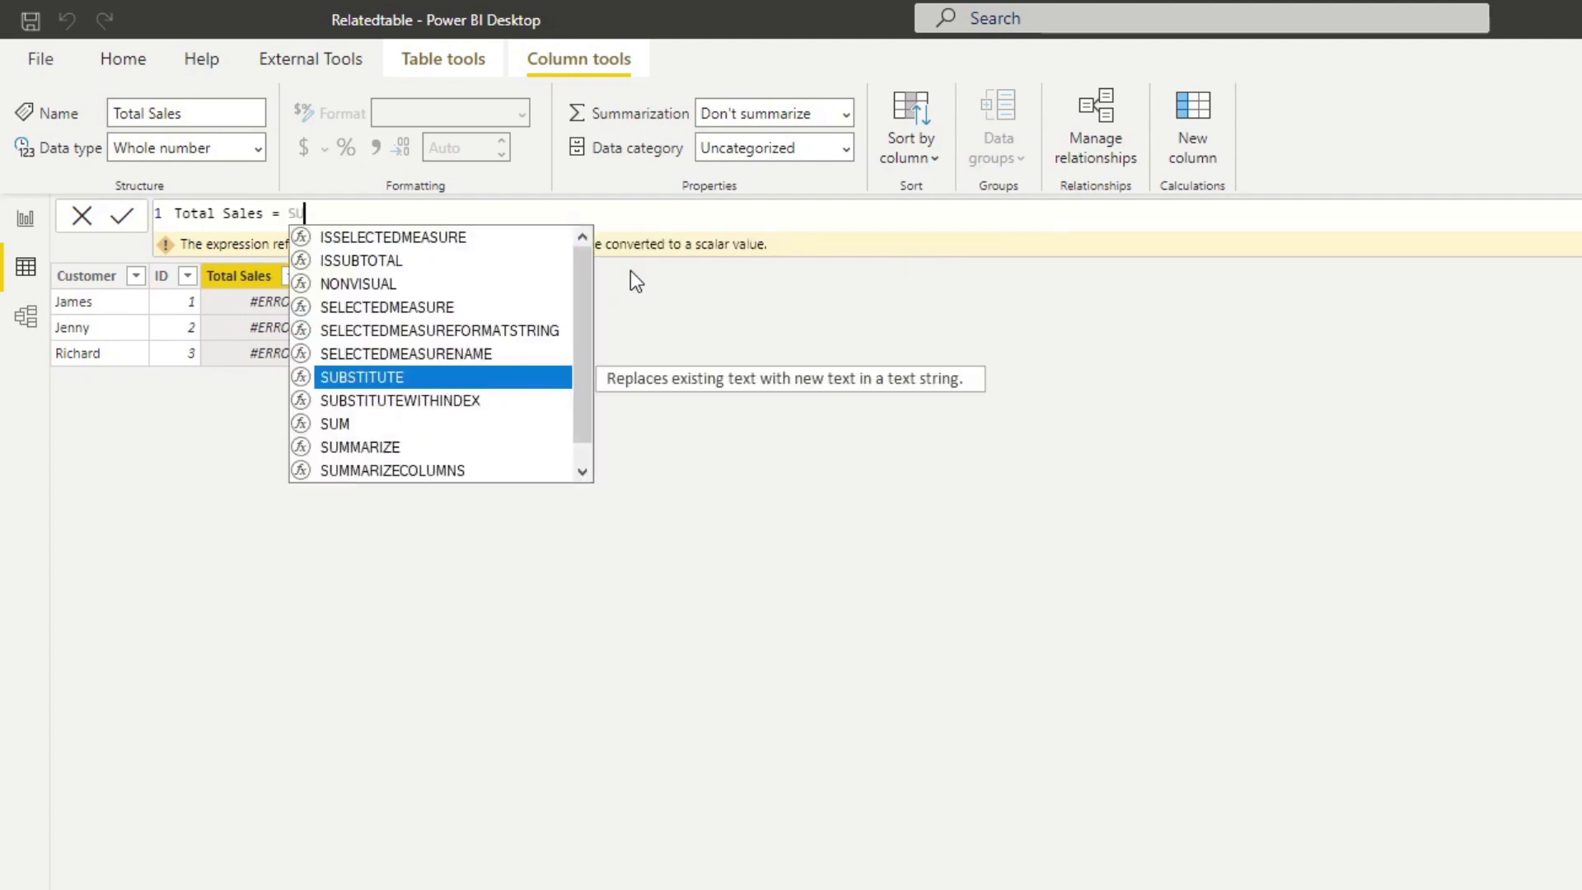
text(MX()
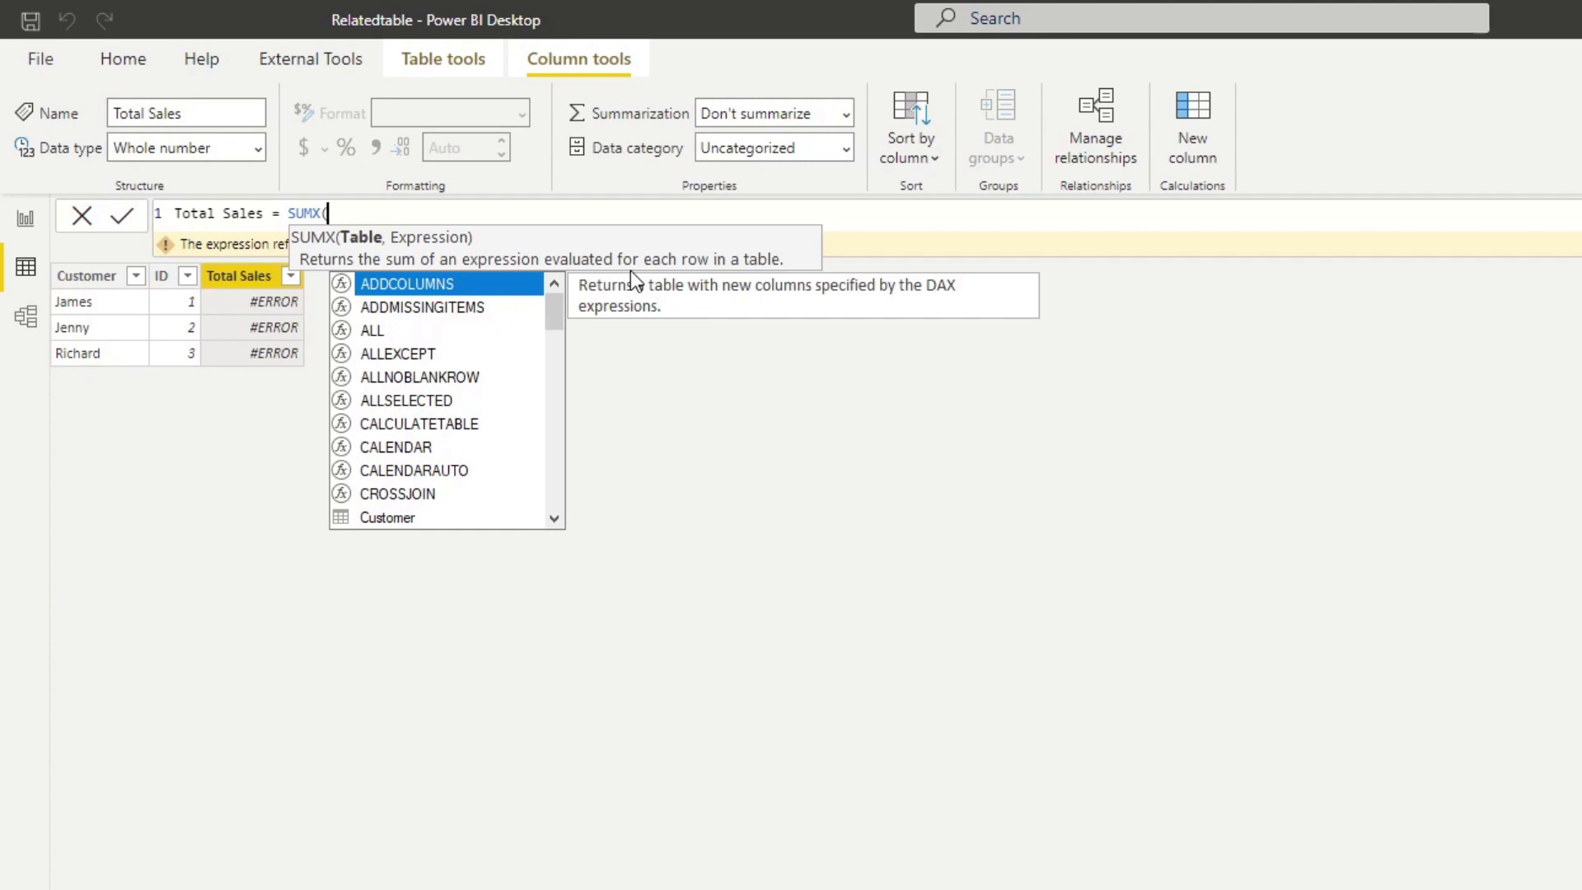
key(ctrl+v)
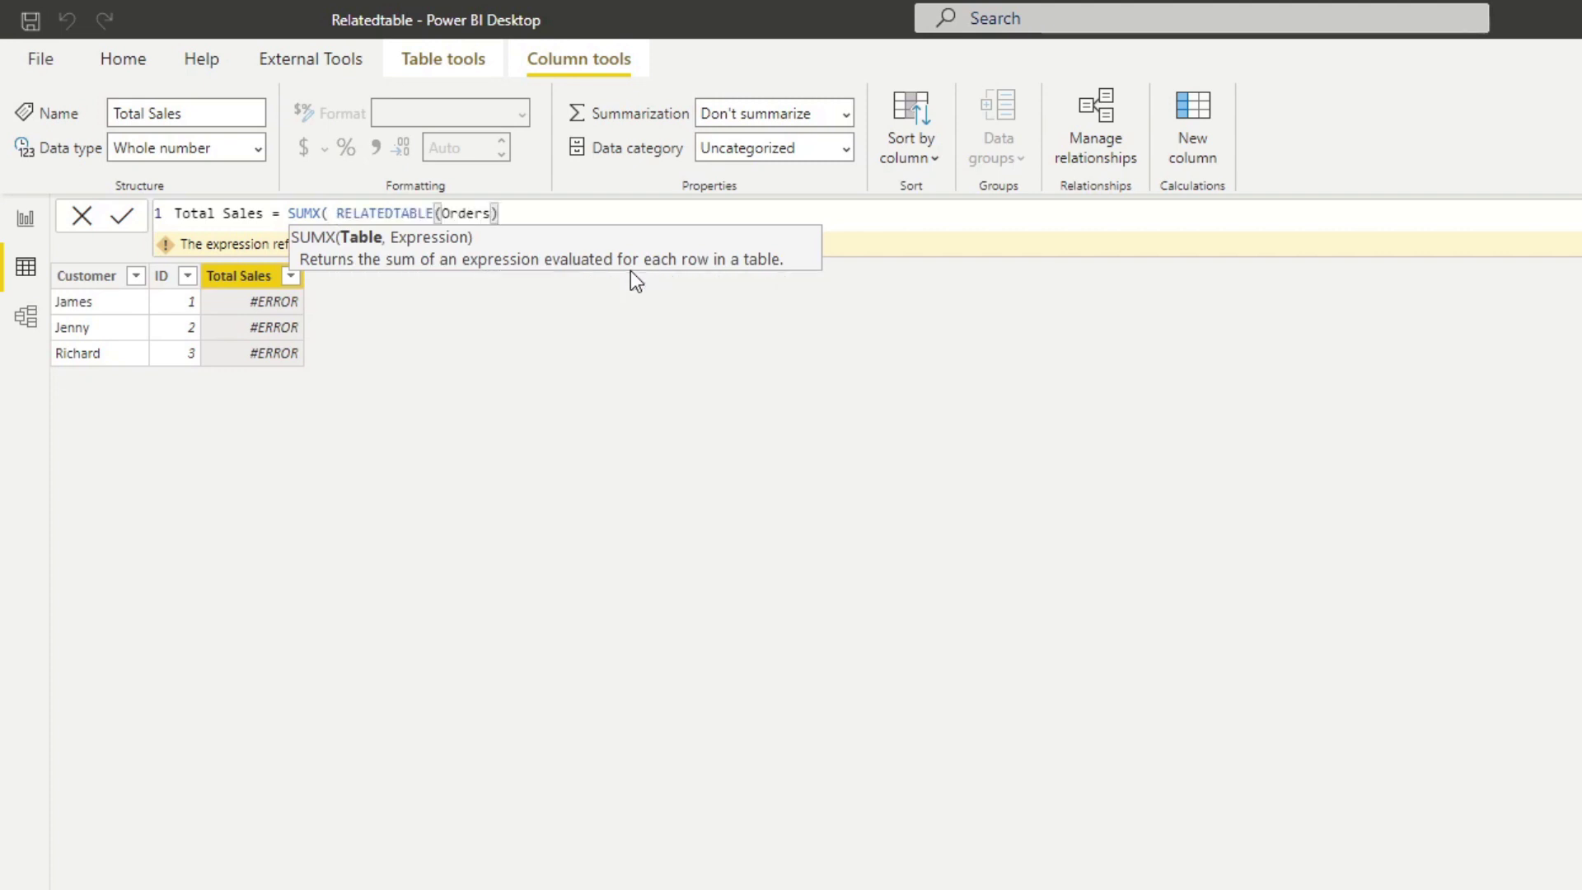
text(,)
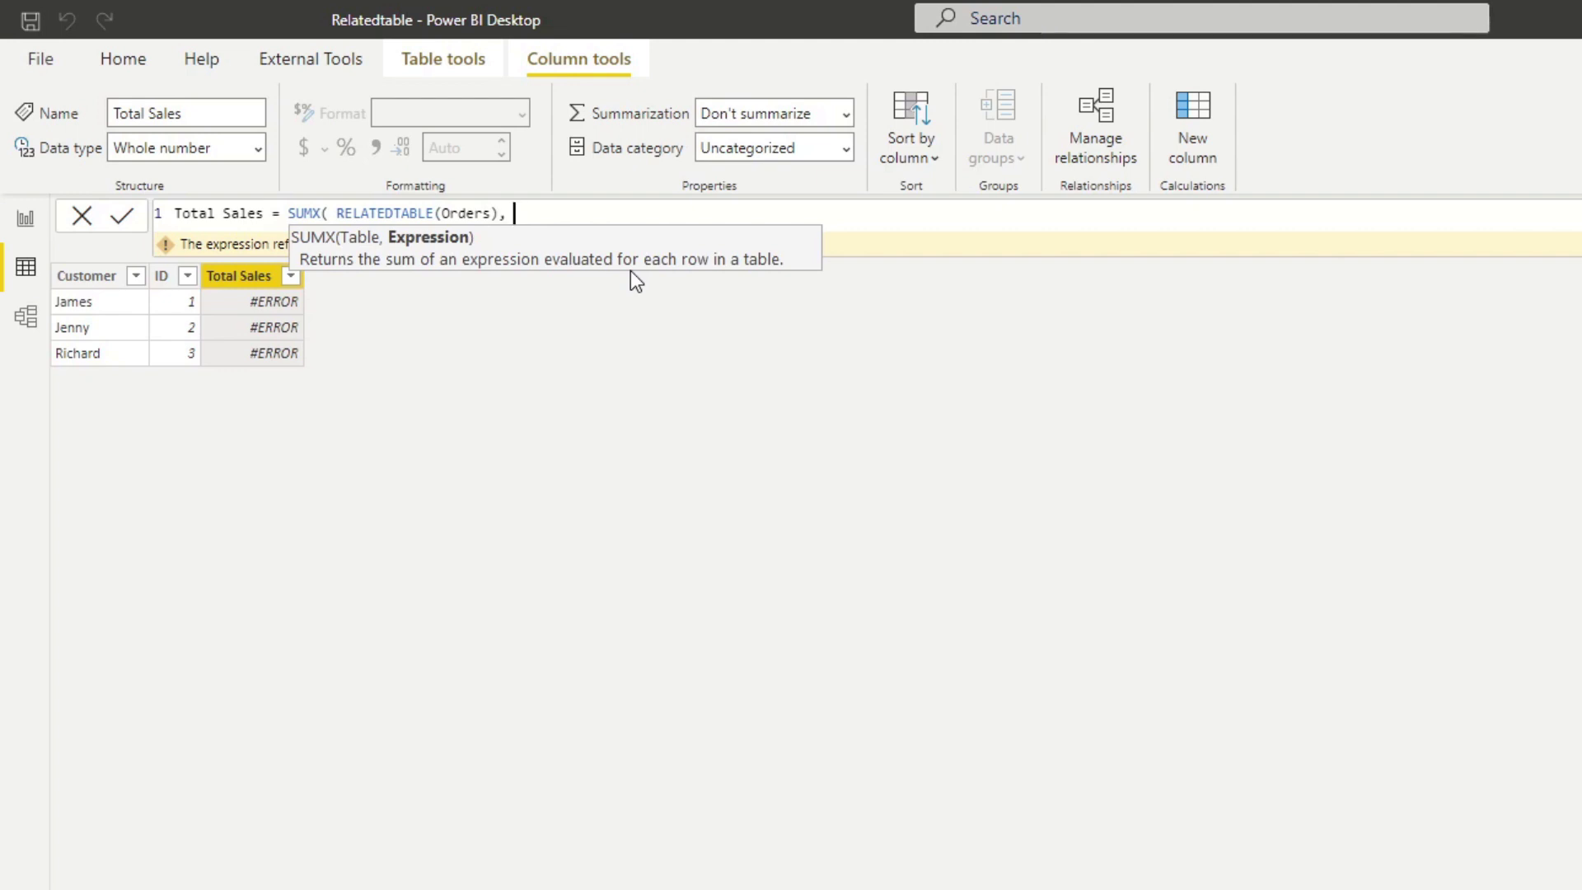
text( Orders)
key(Tab)
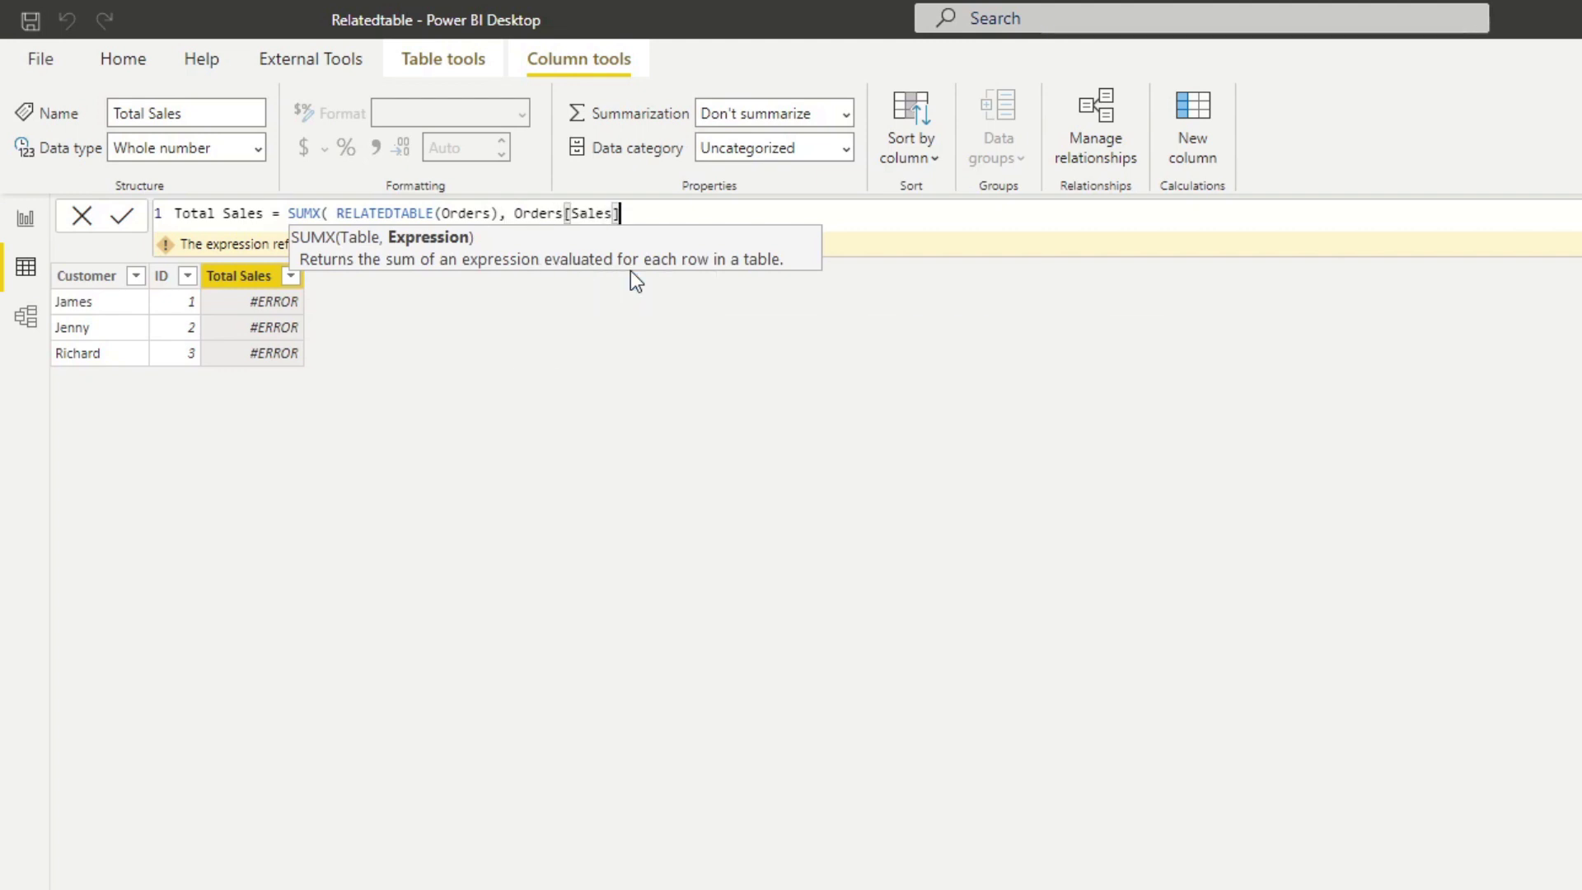
text())
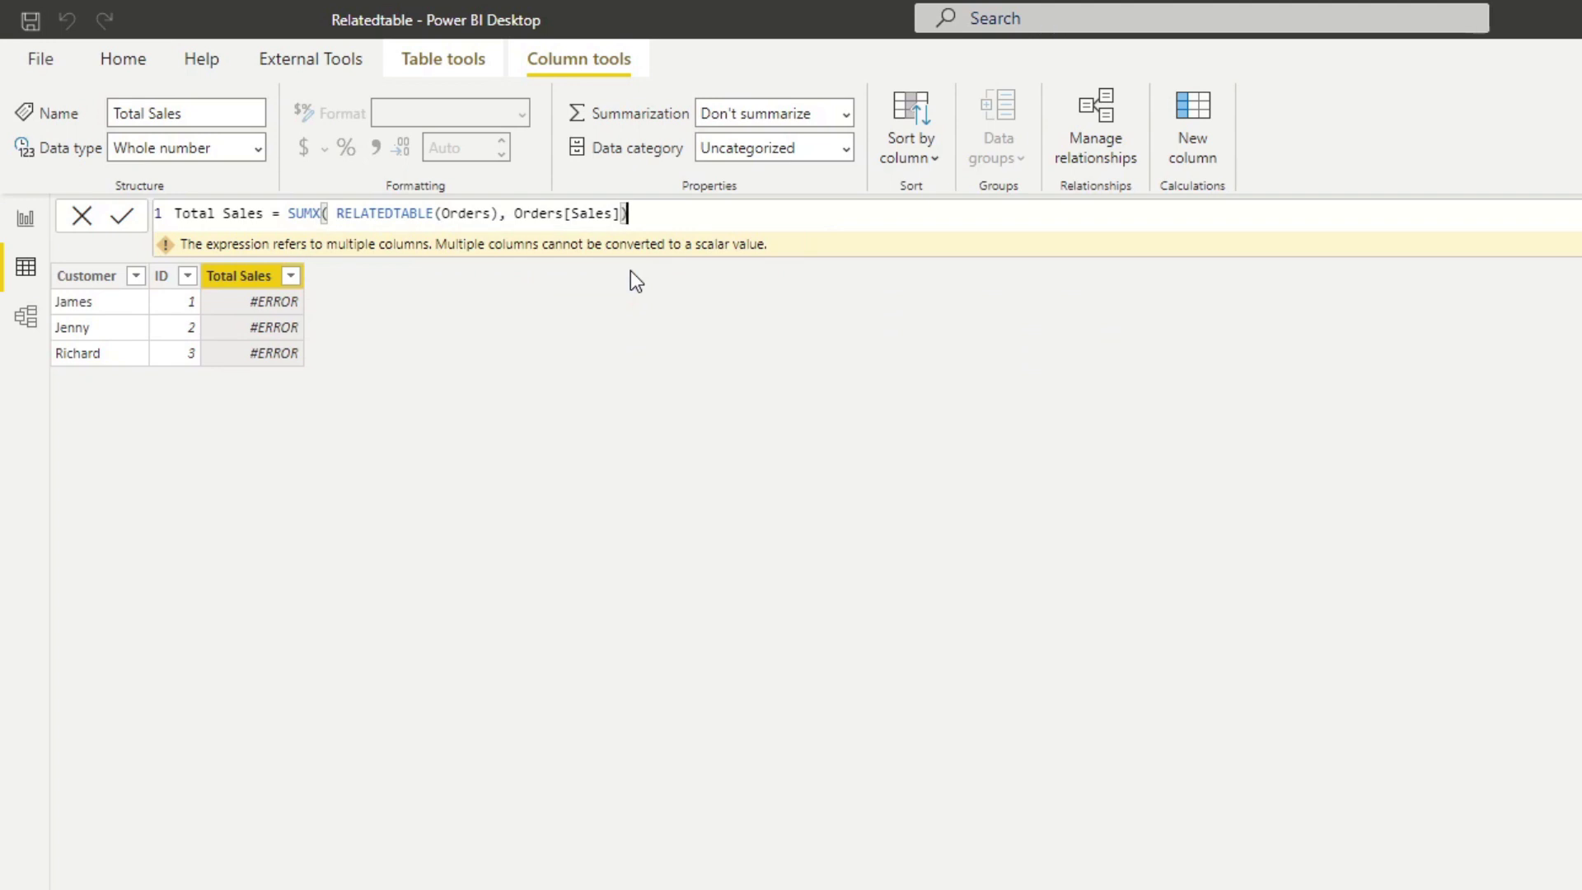
key(Return)
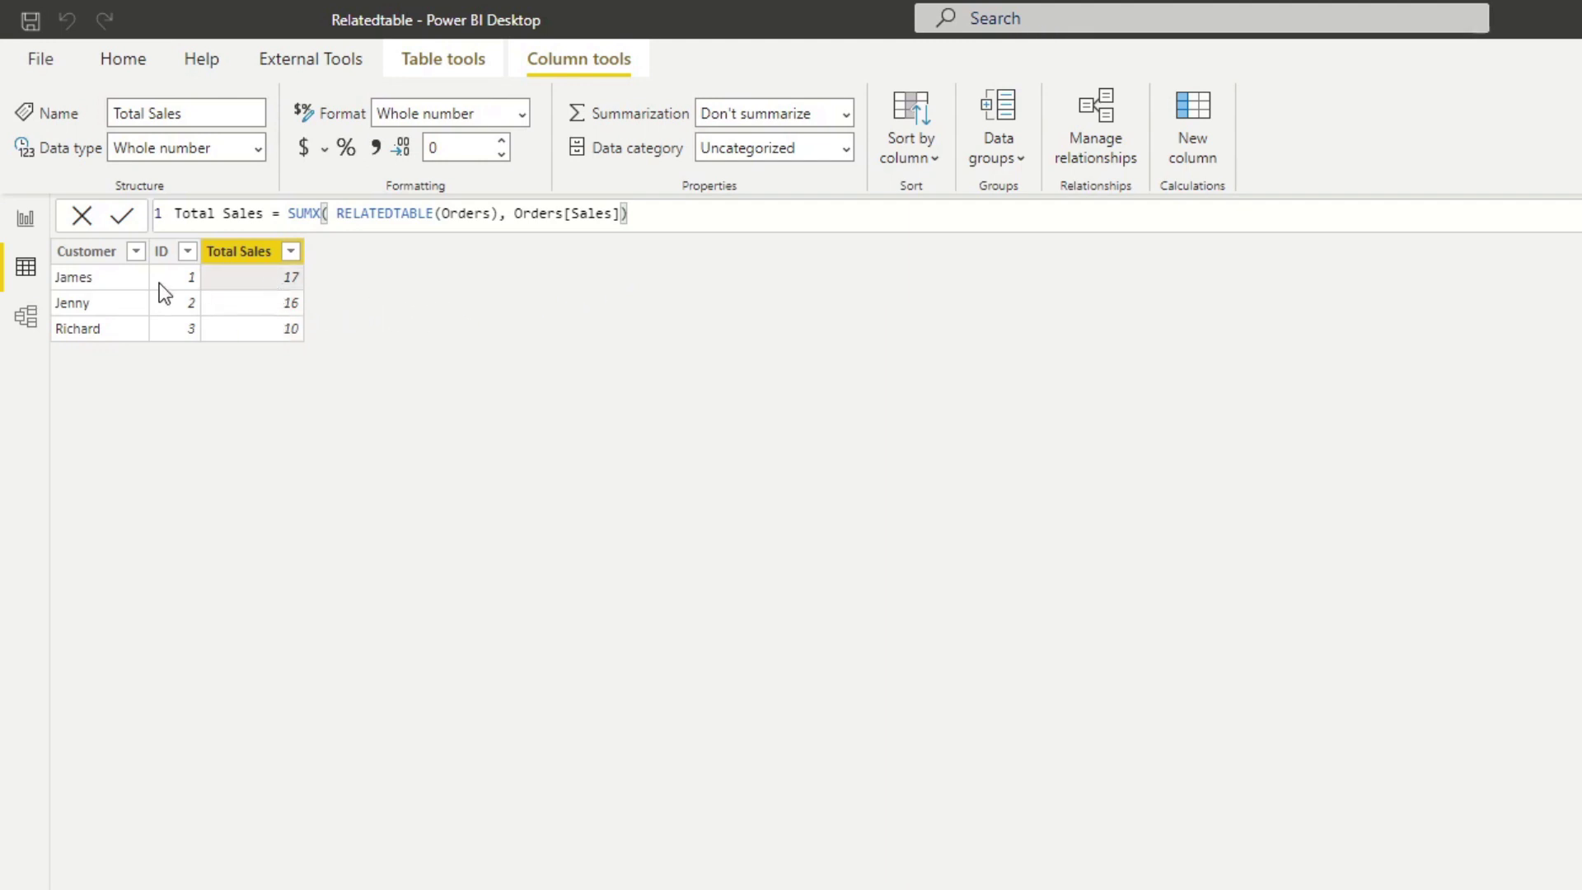
click(90, 281)
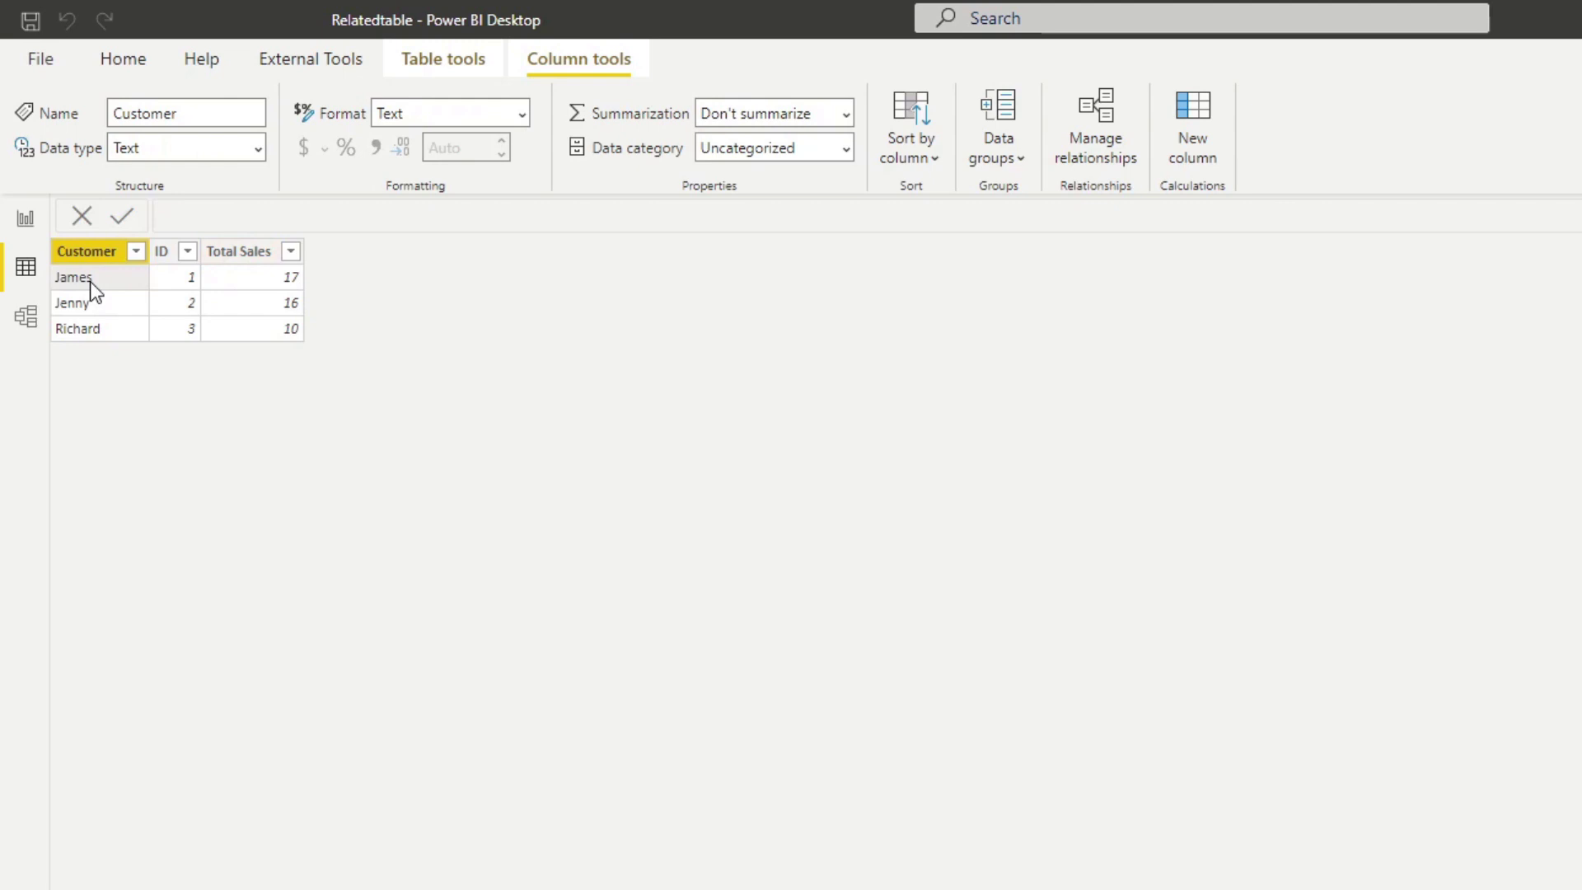
click(255, 276)
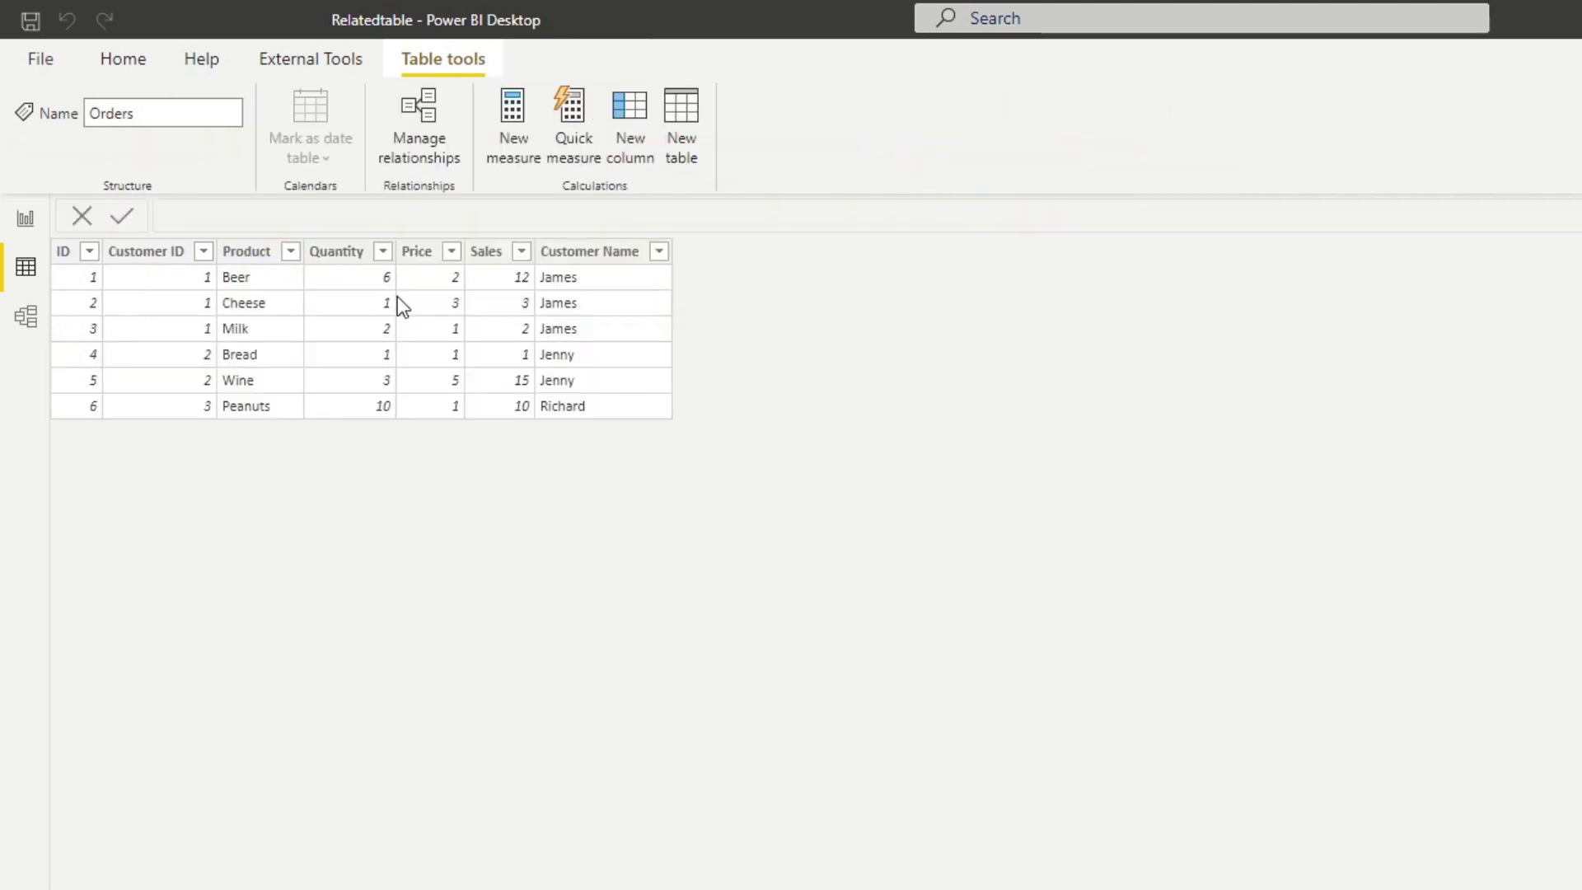
click(473, 278)
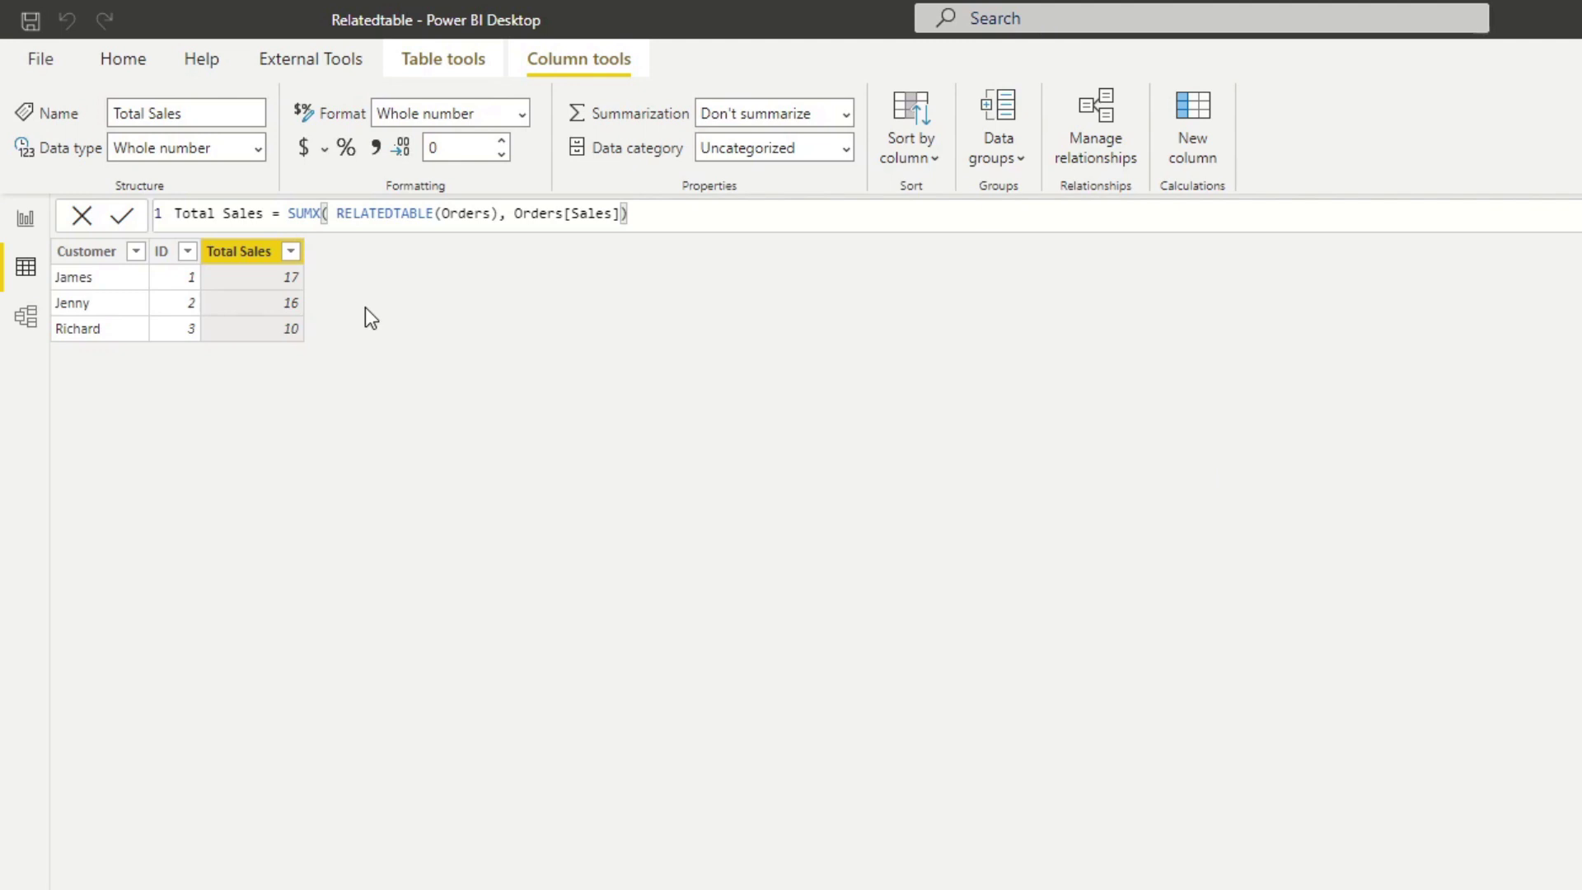
In Report view, write the measure Total Sales DAX = SUM(Orders[Sales])
click(28, 222)
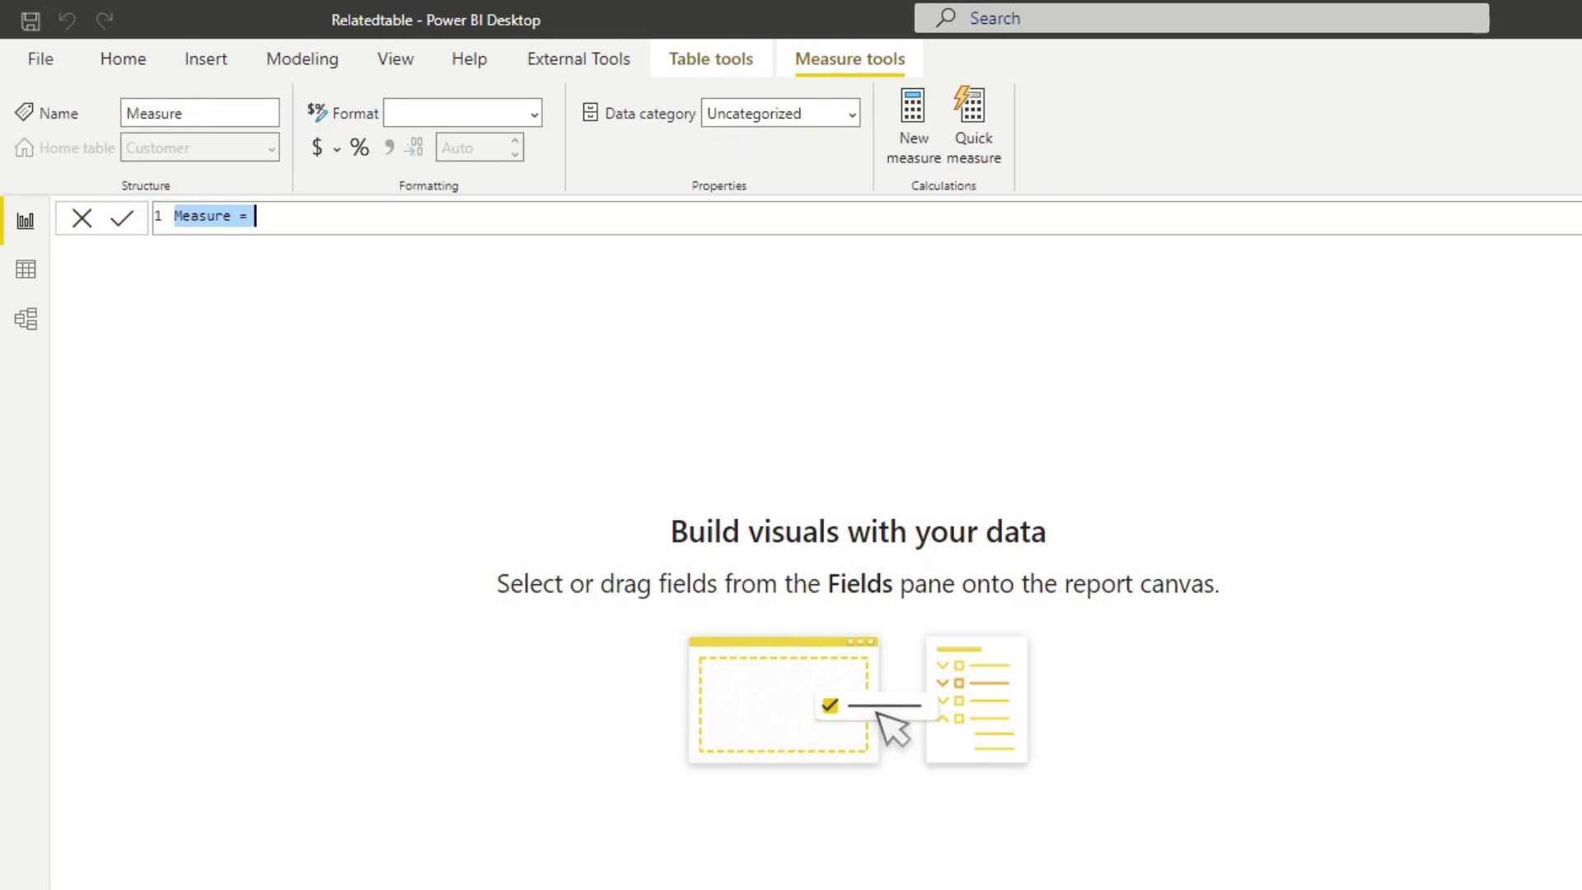
text(Total Sales DAX = SUM(sale)
key(Tab)
text())
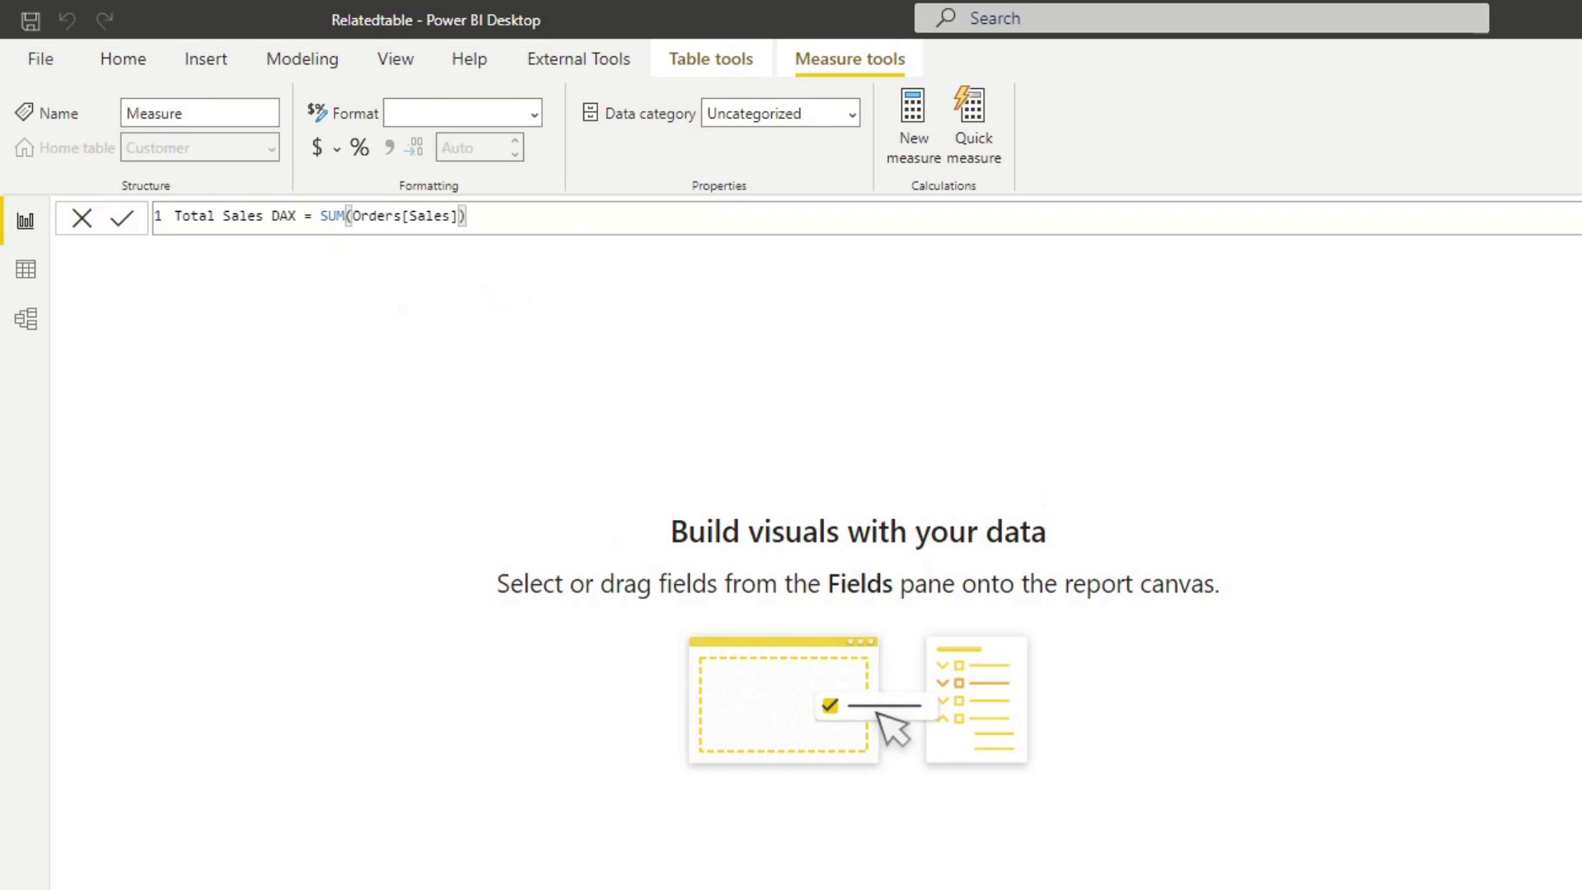
Save the measure and show it per Customer in a table visual: 17, 16, 10, total 43
key(Return)
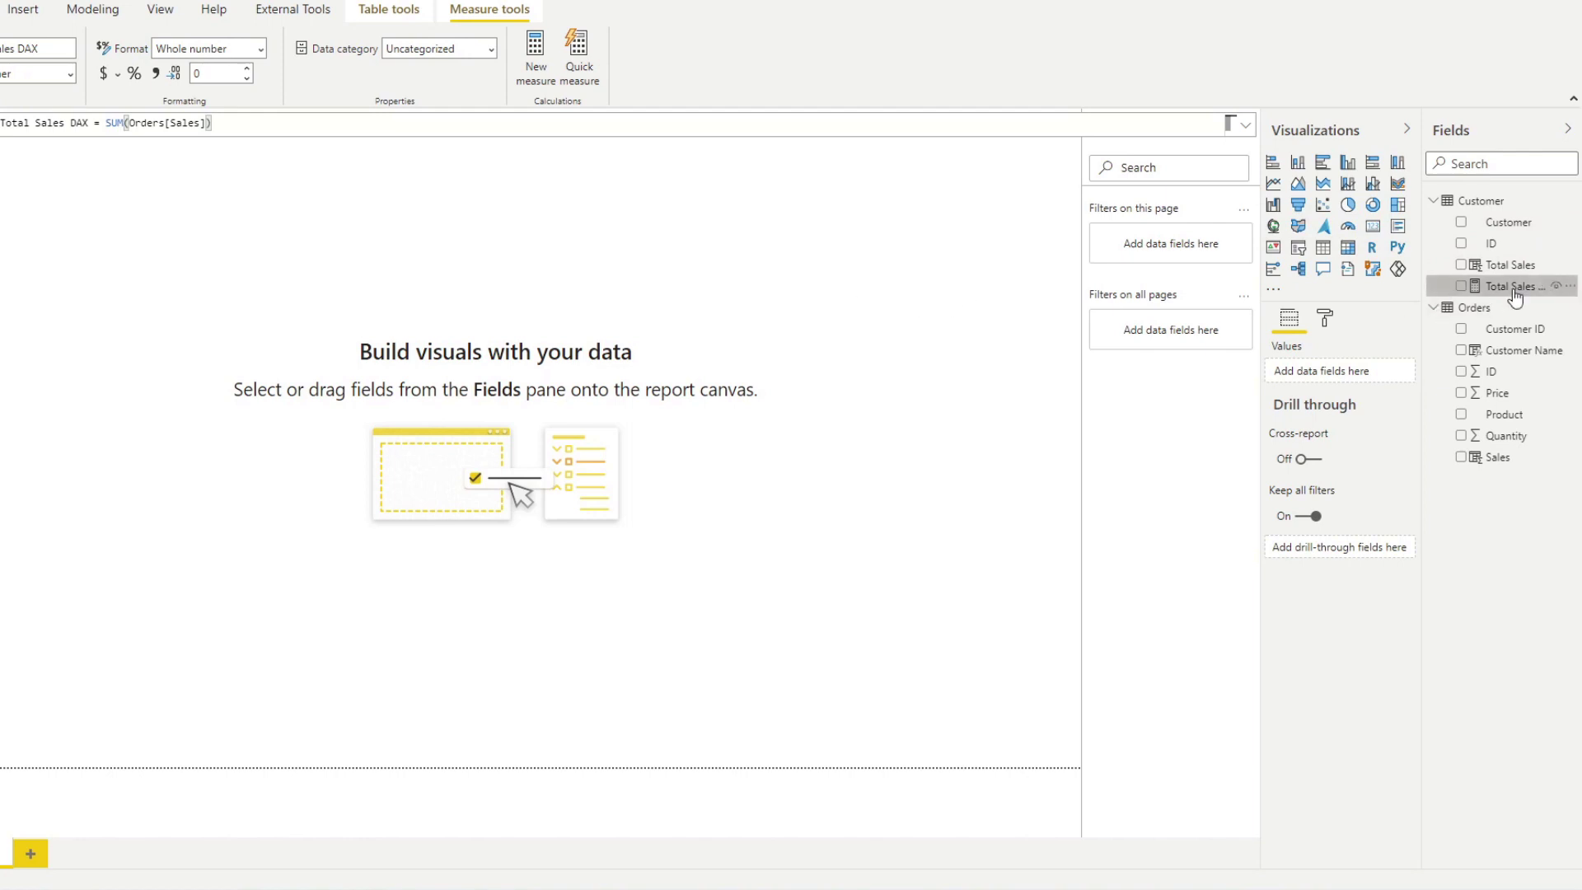
drag(1512, 288, 651, 371)
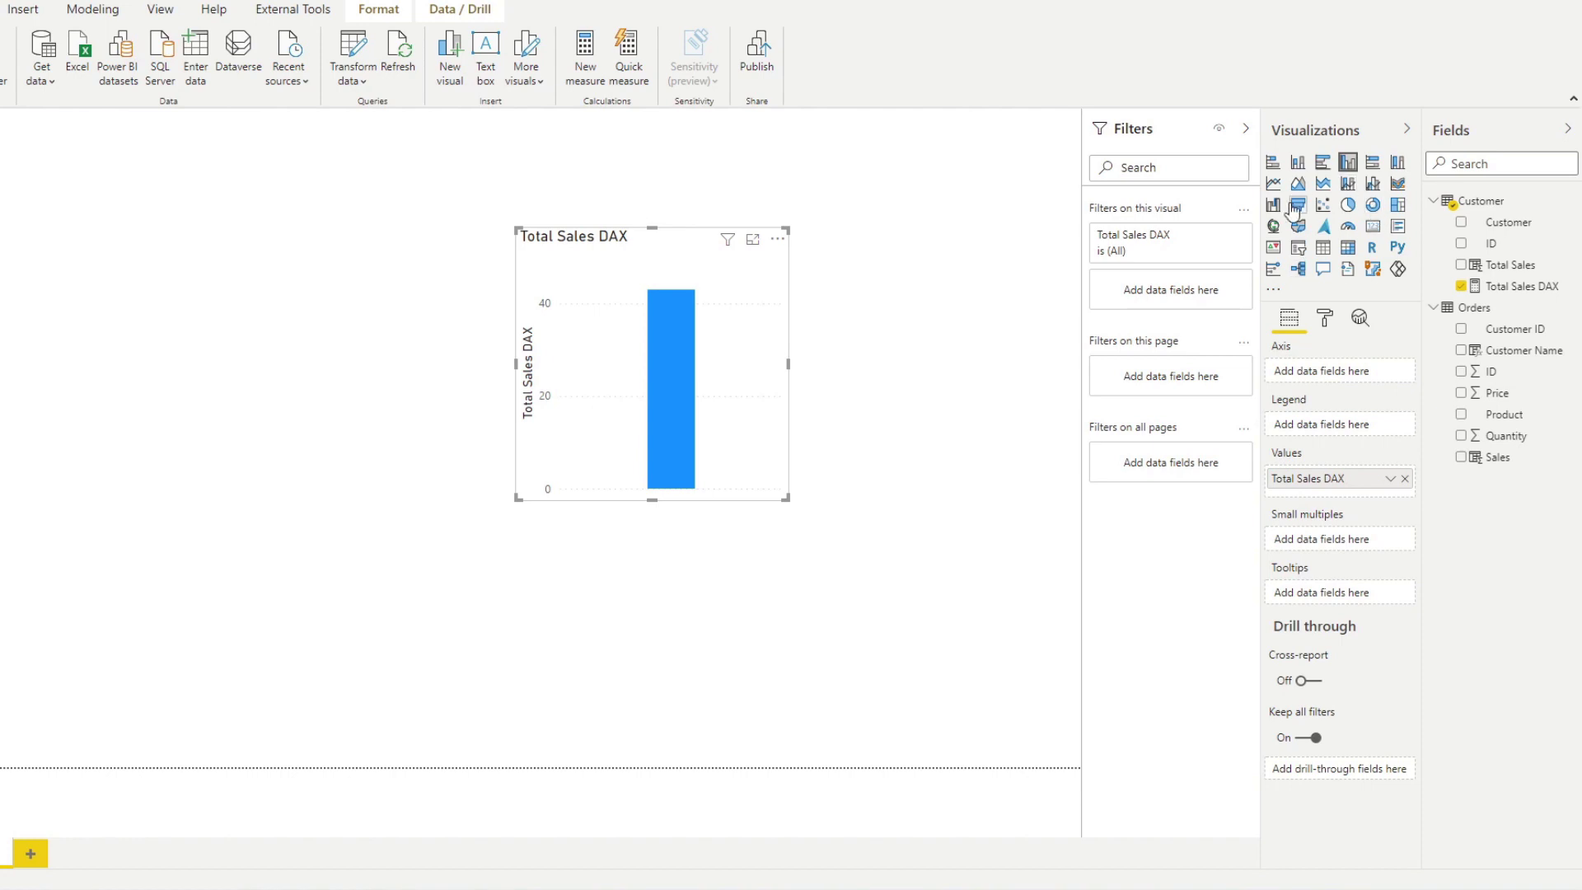
click(1323, 250)
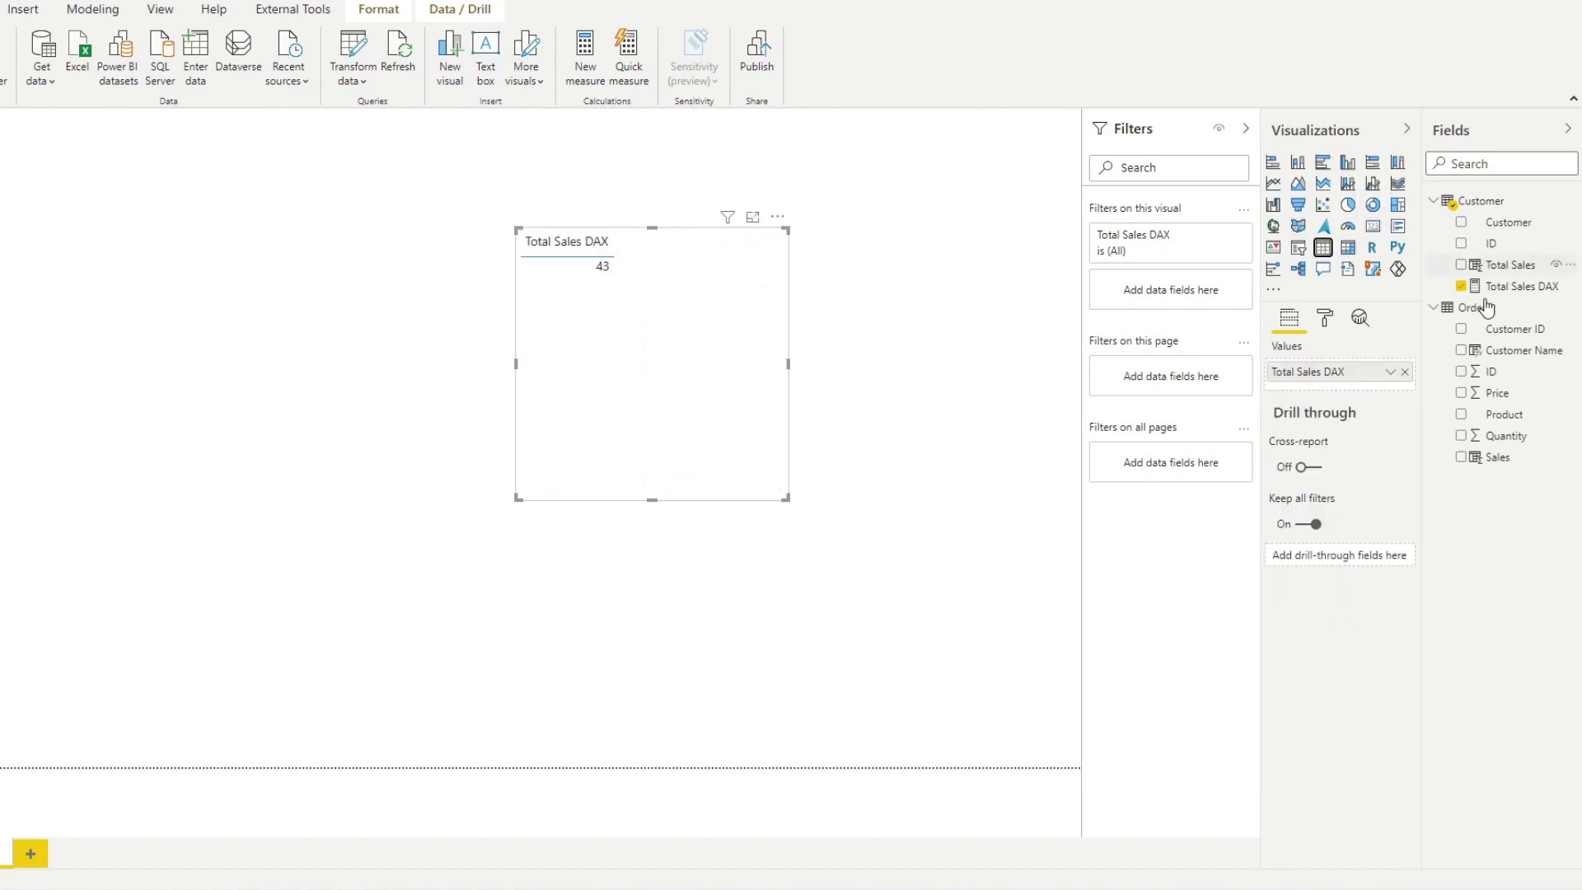
drag(1495, 226, 654, 349)
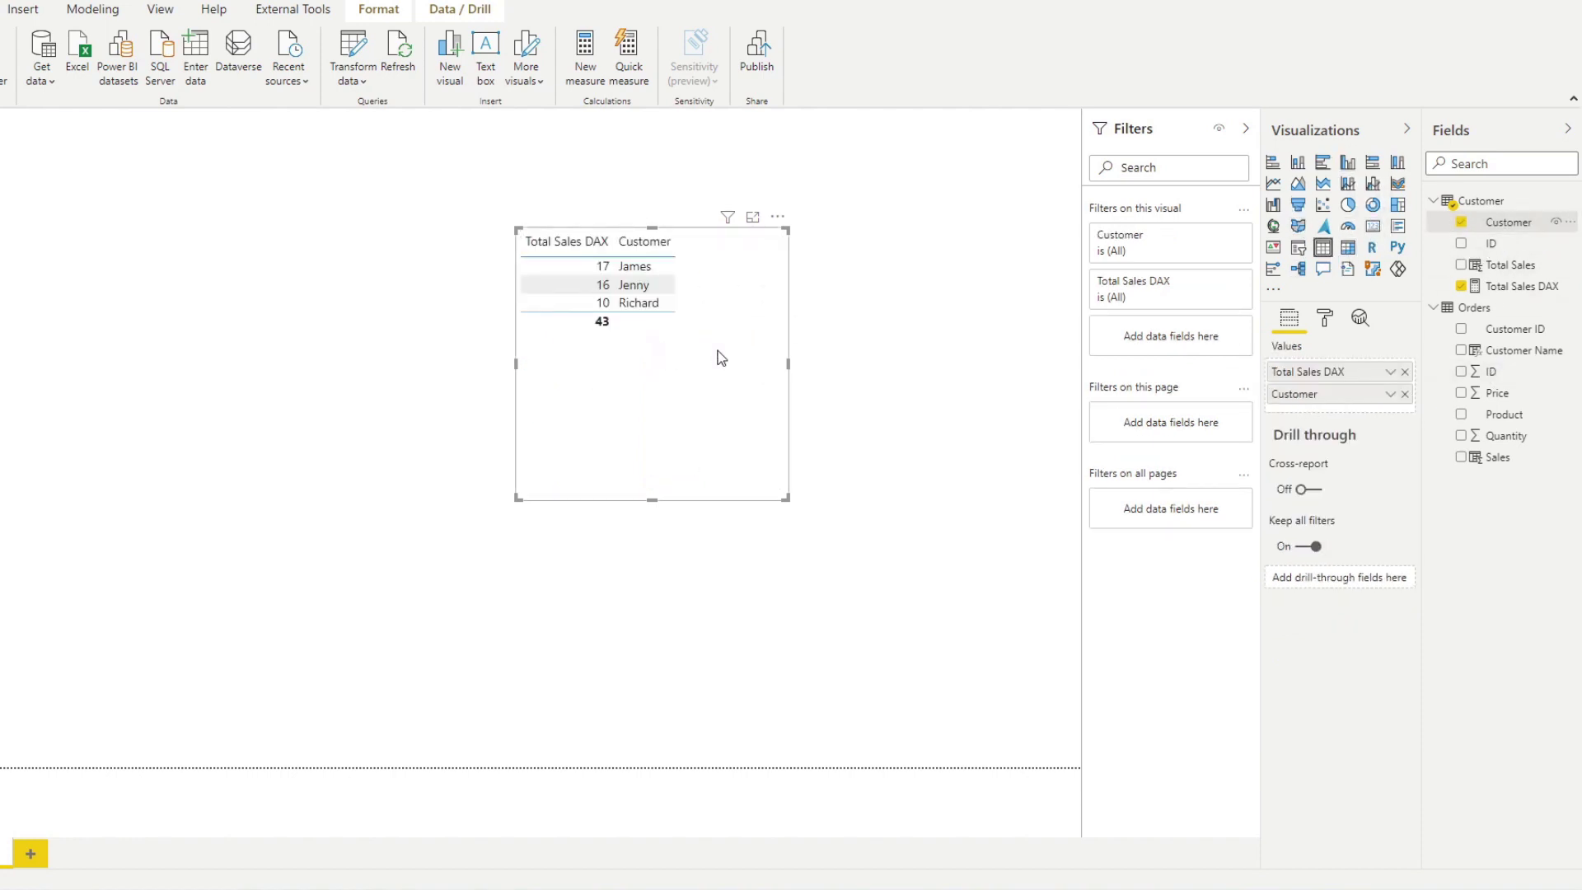